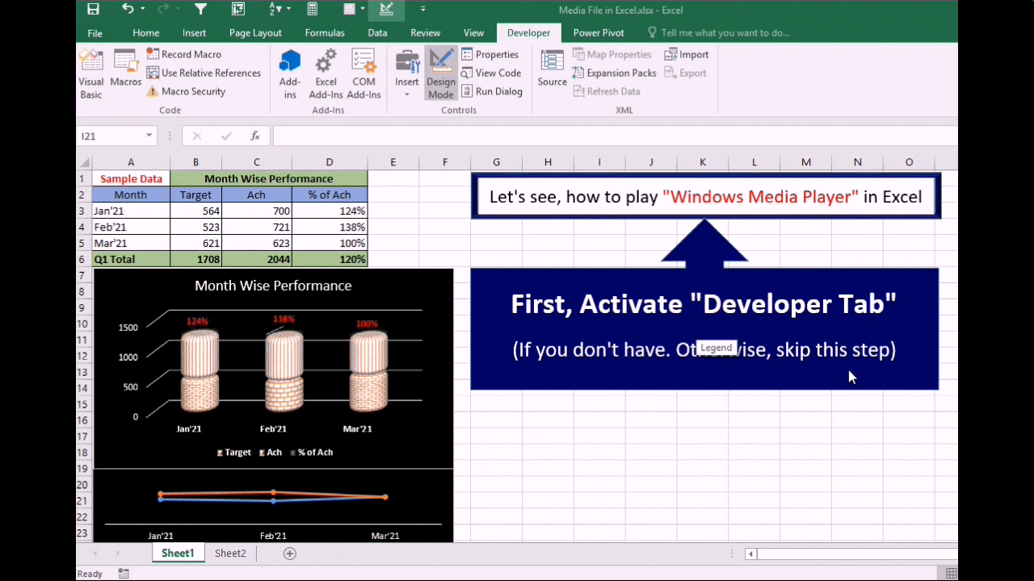
Enable the Developer tab among the main tabs in the ribbon customization options and apply the change.
{"action": "left_click", "coordinate": [96, 34]}
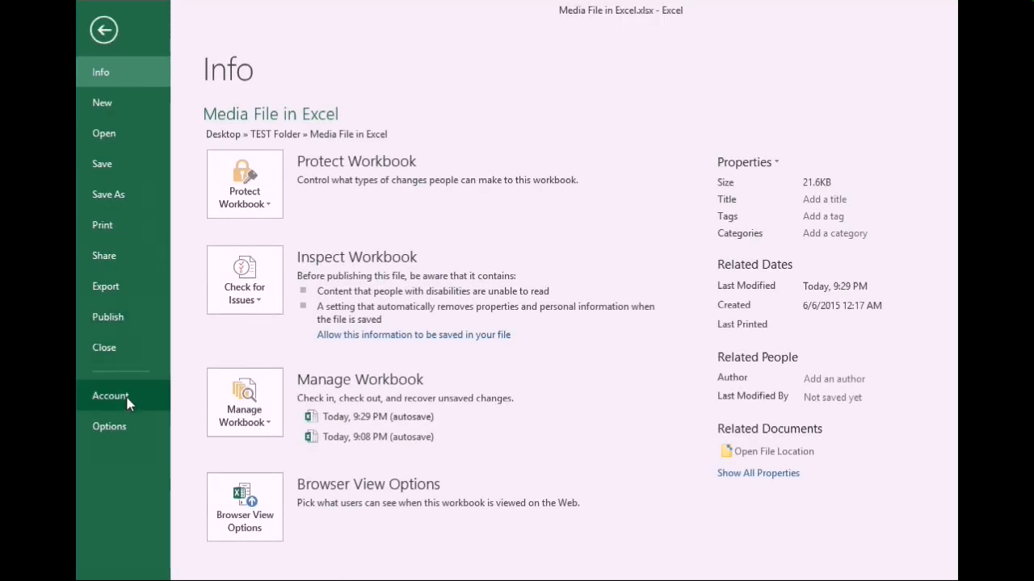
{"action": "left_click", "coordinate": [113, 425]}
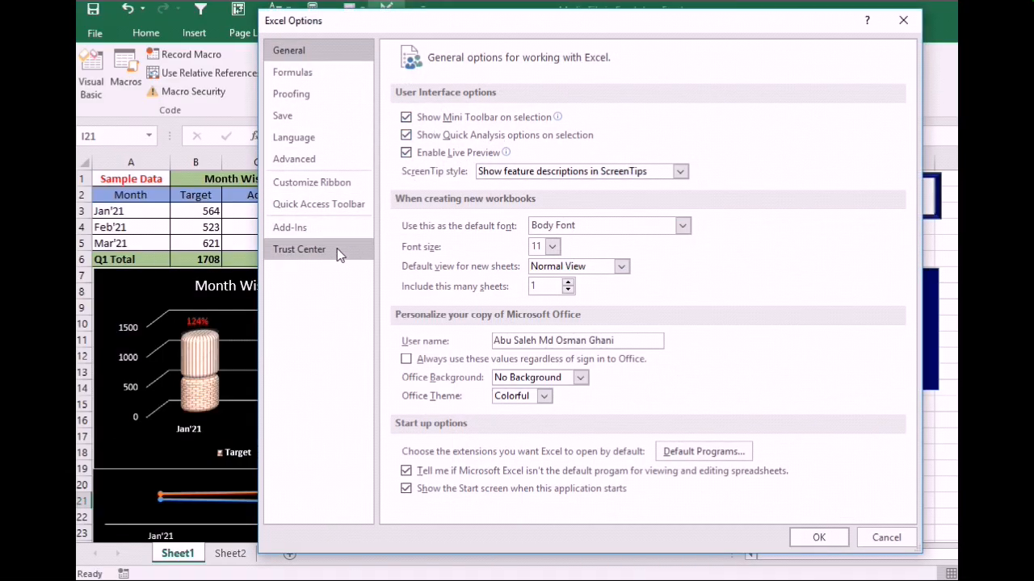
{"action": "left_click", "coordinate": [319, 182]}
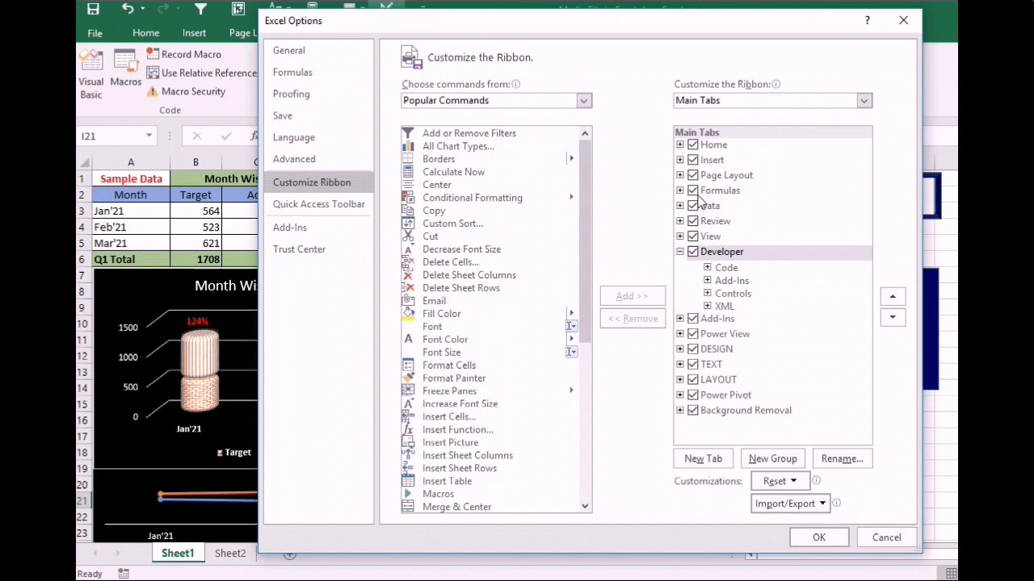
{"action": "left_click", "coordinate": [693, 252]}
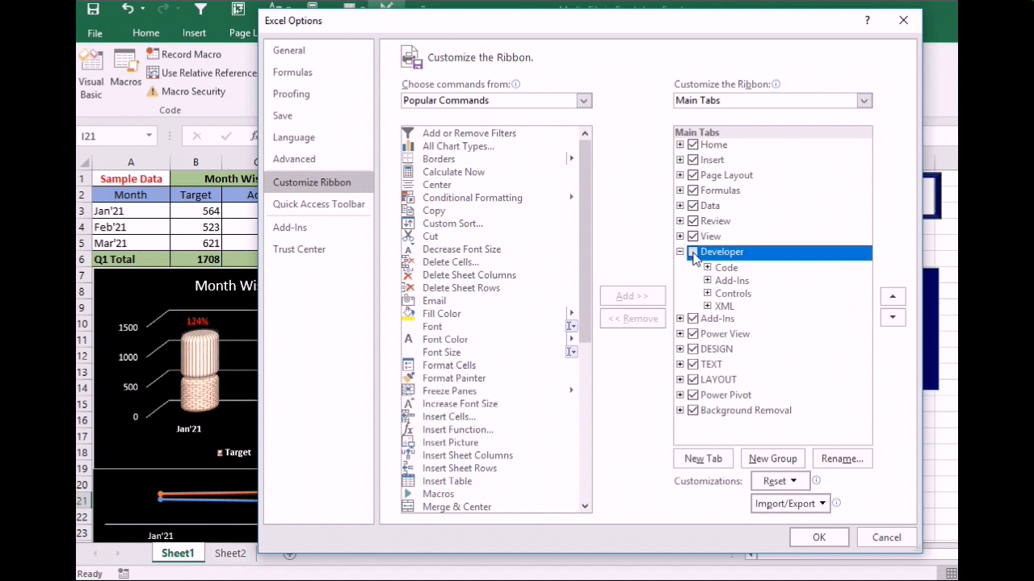
{"action": "left_click", "coordinate": [818, 537]}
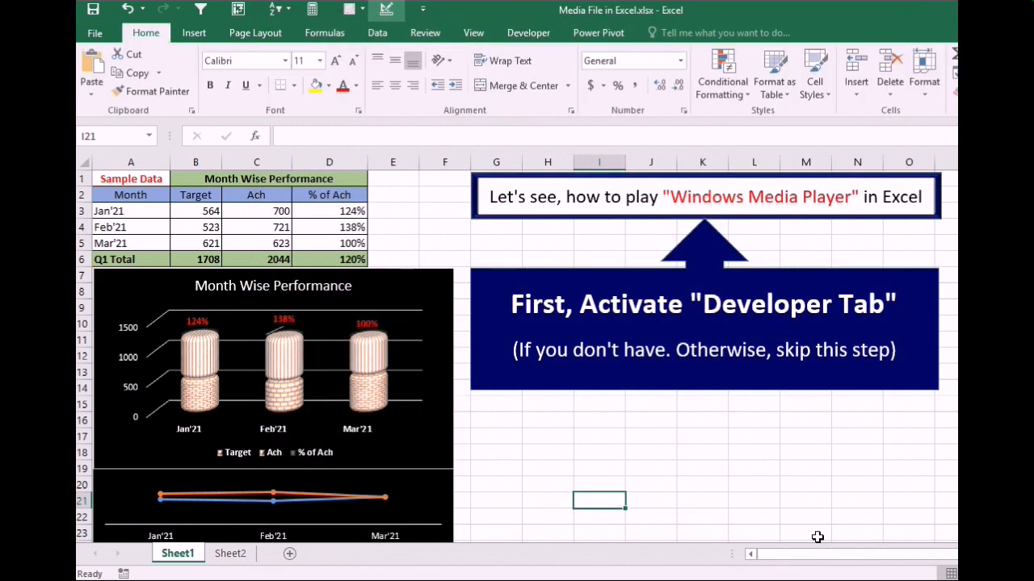
Undo the last worksheet change to remove the callout about activating the Developer tab.
{"action": "left_click", "coordinate": [534, 248]}
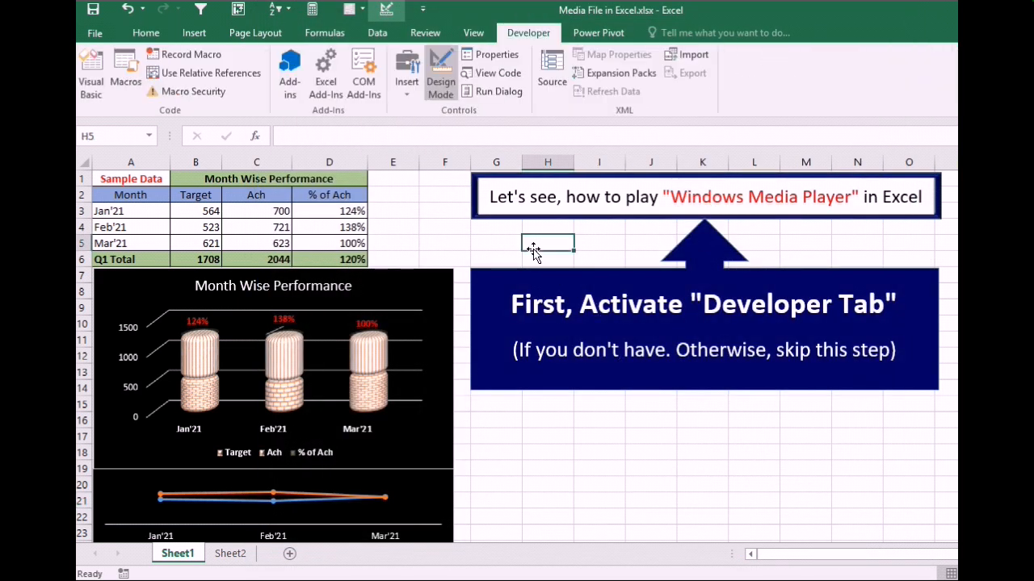
{"action": "key", "text": "ctrl+z"}
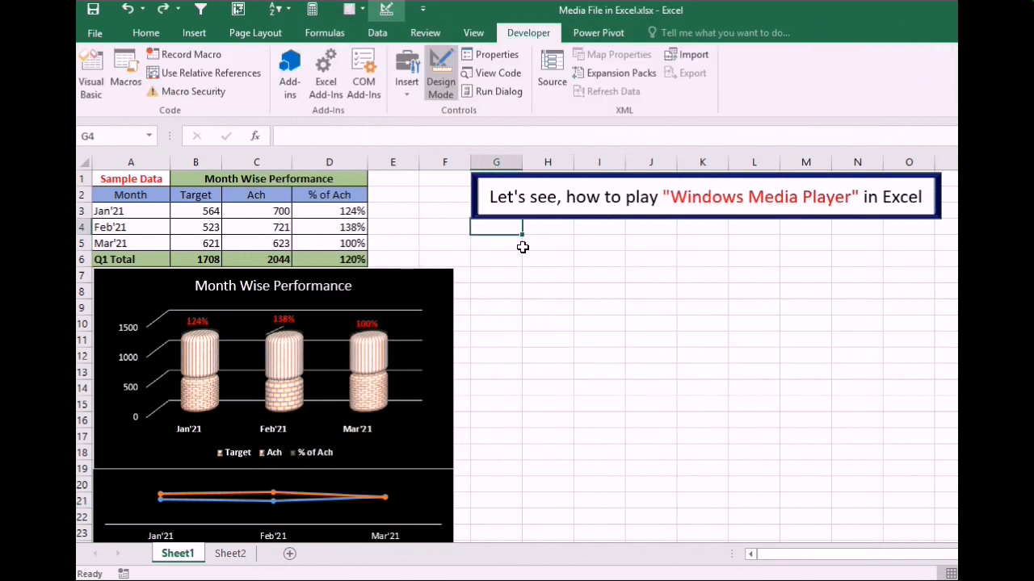
Insert a Windows Media Player ActiveX control, drawn from about cell H6 to N21 beside the chart.
{"action": "left_click", "coordinate": [410, 96]}
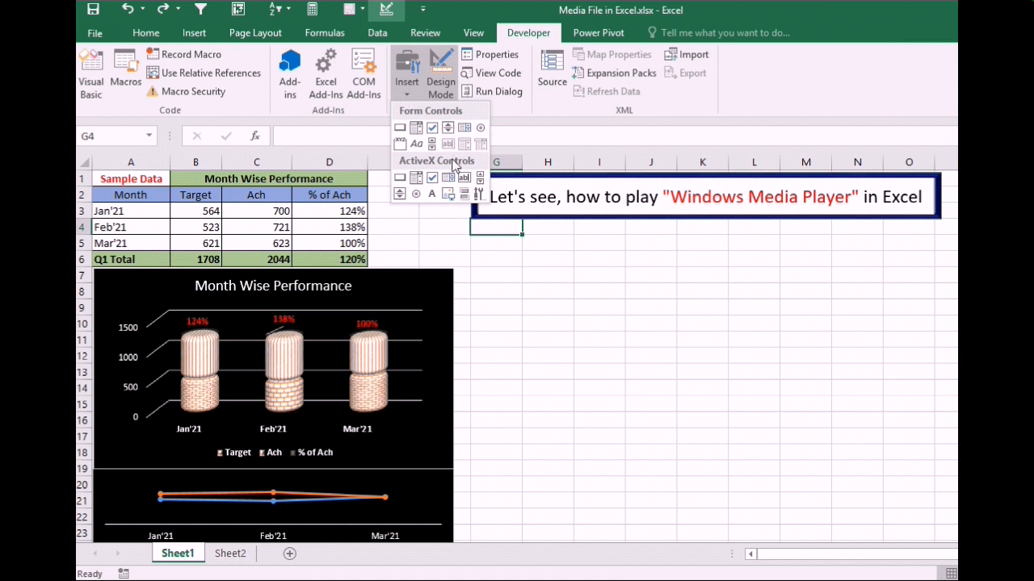
{"action": "left_click", "coordinate": [480, 195]}
{"action": "left_click_drag", "start_coordinate": [750, 211], "coordinate": [758, 373]}
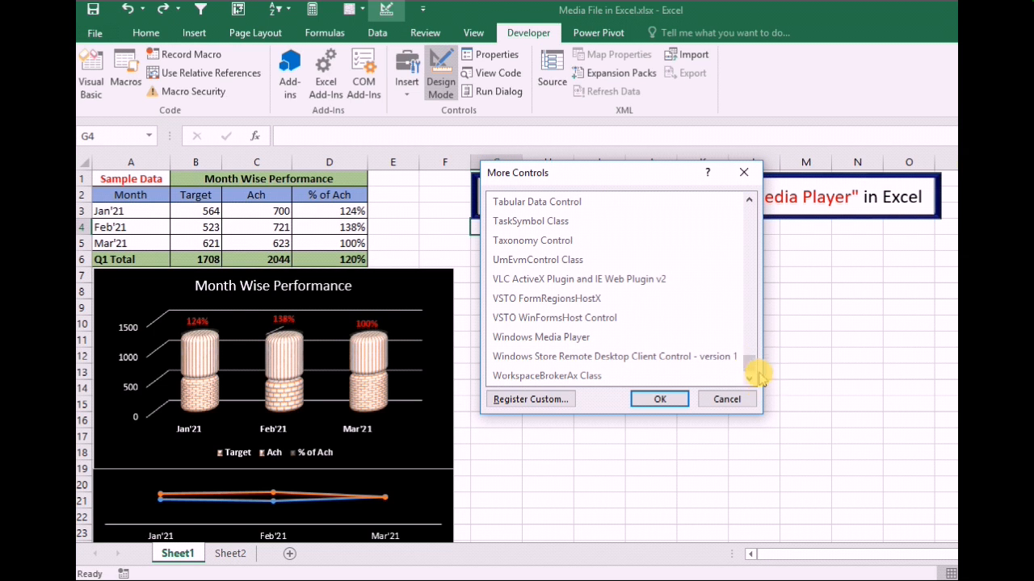
{"action": "left_click", "coordinate": [580, 339]}
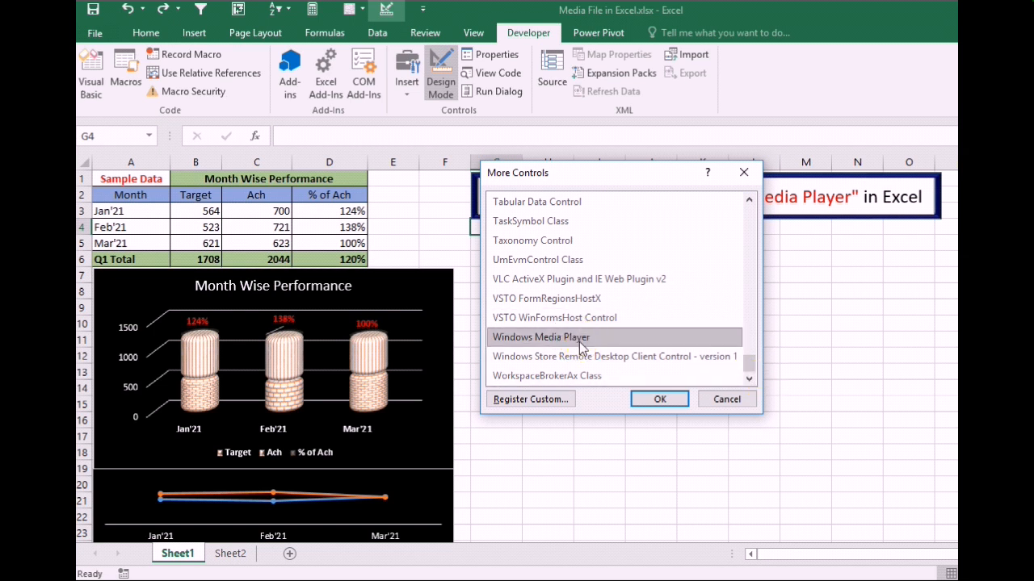
{"action": "left_click", "coordinate": [659, 399]}
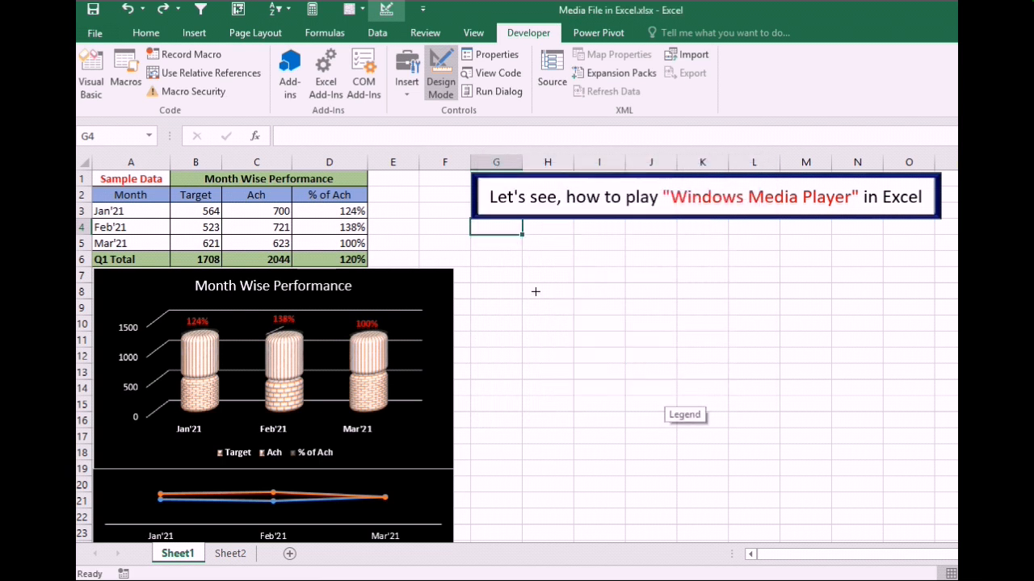
{"action": "left_click_drag", "start_coordinate": [528, 252], "coordinate": [879, 504]}
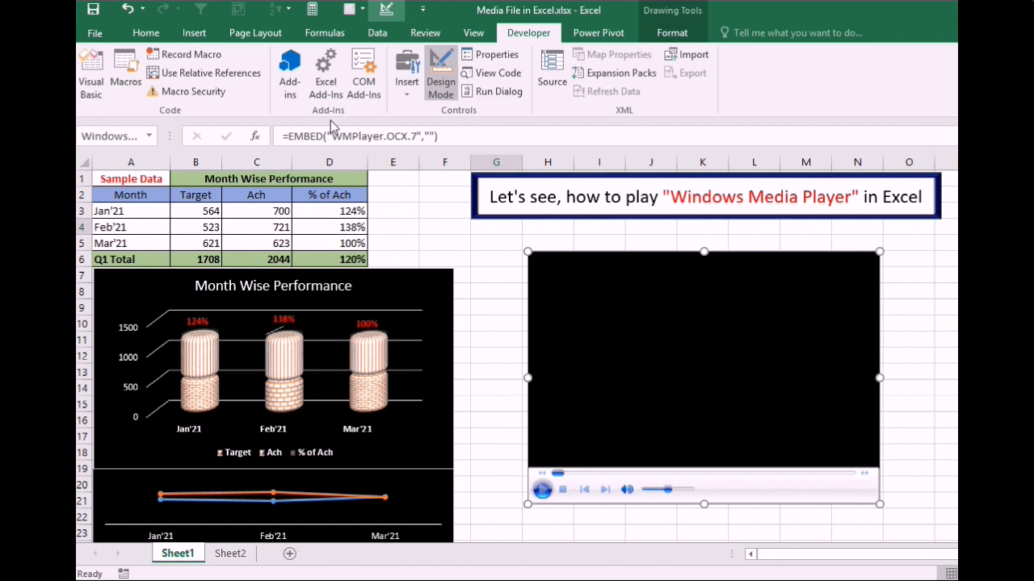
Draw a Frame shape about 3.85" high and 5.45" wide around the media player and make its border thinner.
{"action": "left_click", "coordinate": [195, 34]}
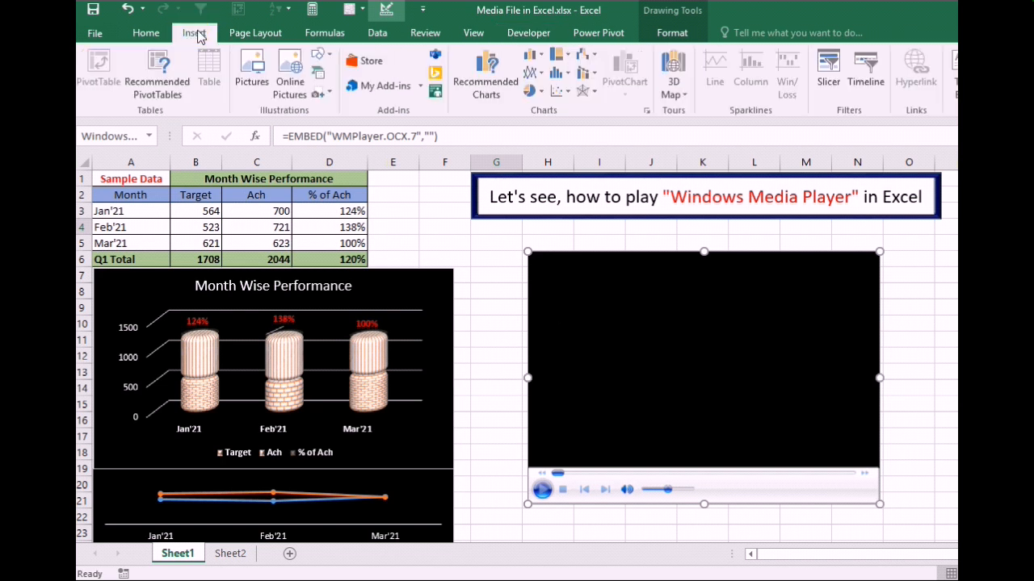
{"action": "left_click", "coordinate": [319, 54]}
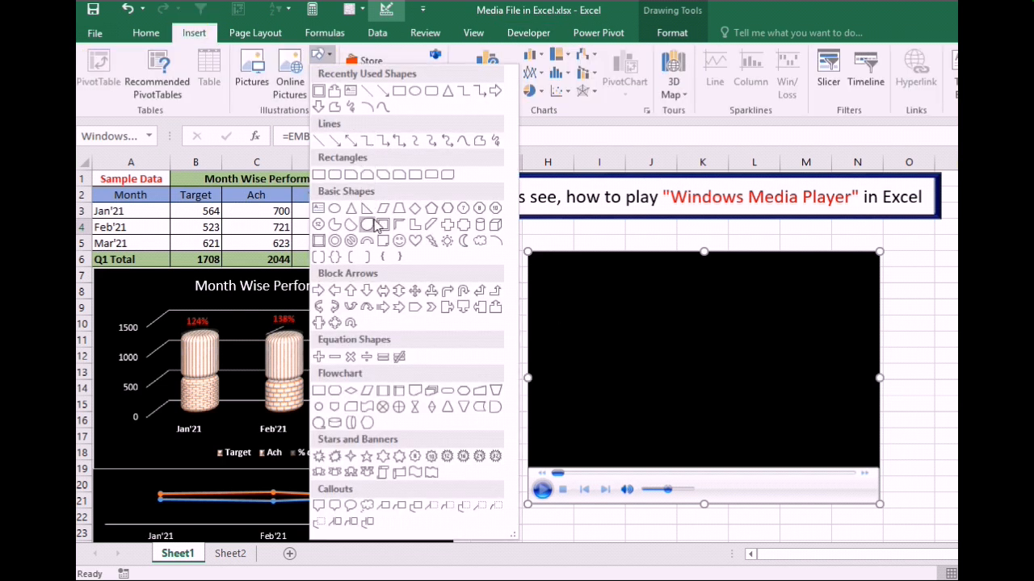
{"action": "left_click", "coordinate": [380, 226]}
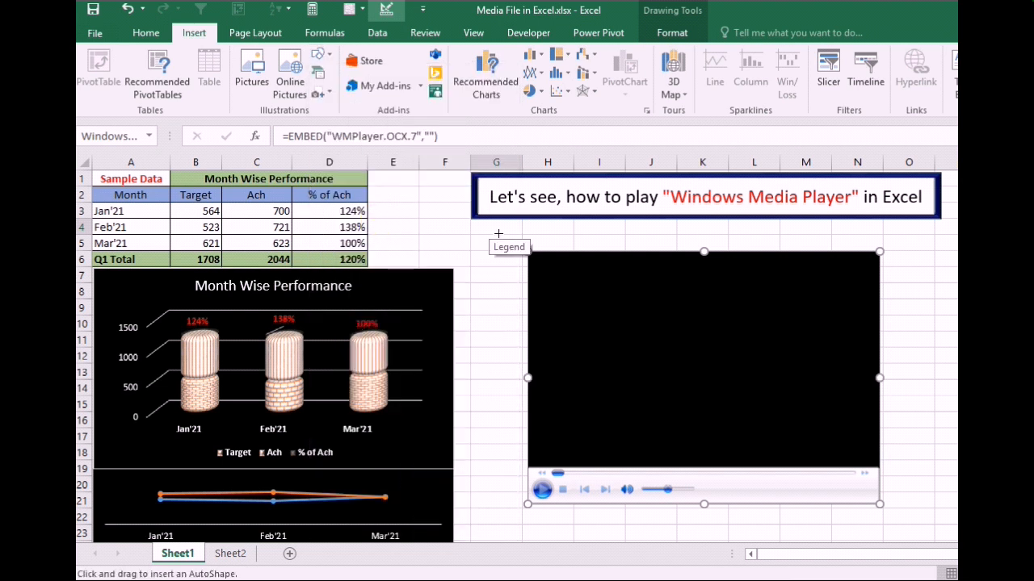
{"action": "left_click_drag", "start_coordinate": [497, 234], "coordinate": [920, 532]}
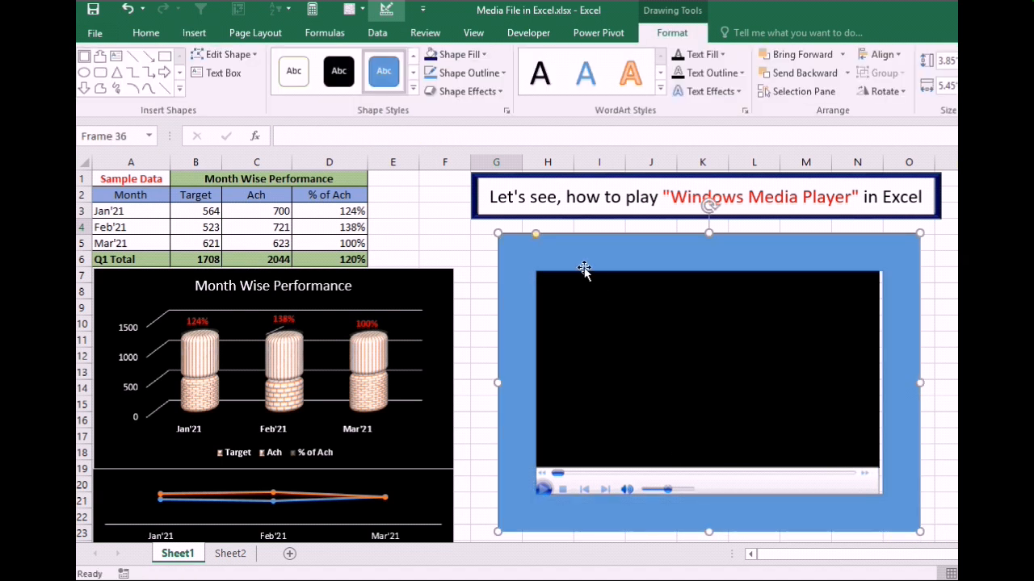
{"action": "left_click_drag", "start_coordinate": [536, 234], "coordinate": [509, 253]}
Resize the media player to about 3.49" high and 5.13" wide so it fills the frame's opening.
{"action": "left_click", "coordinate": [557, 286]}
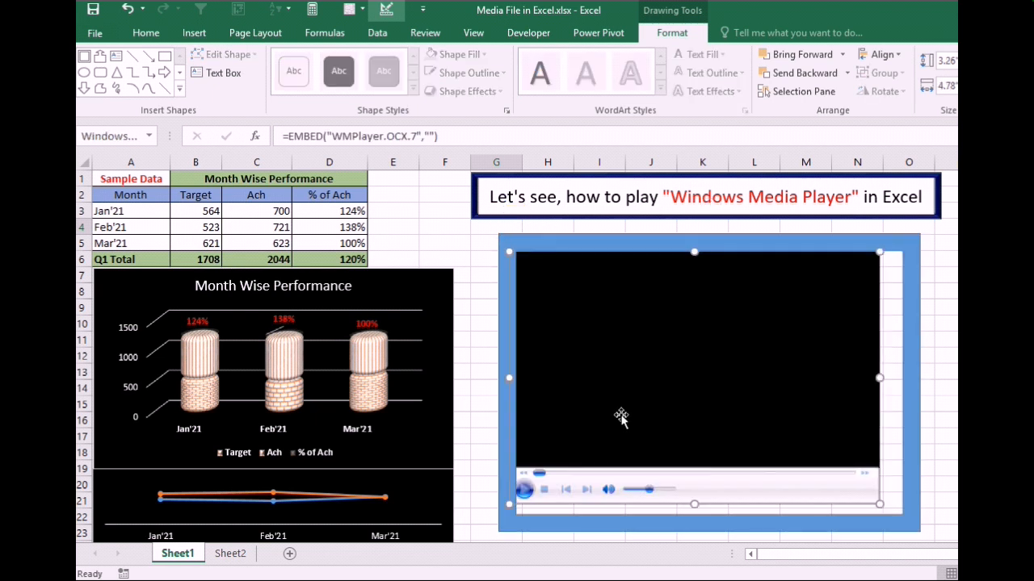
{"action": "left_click_drag", "start_coordinate": [694, 504], "coordinate": [694, 517]}
{"action": "left_click_drag", "start_coordinate": [882, 385], "coordinate": [906, 384]}
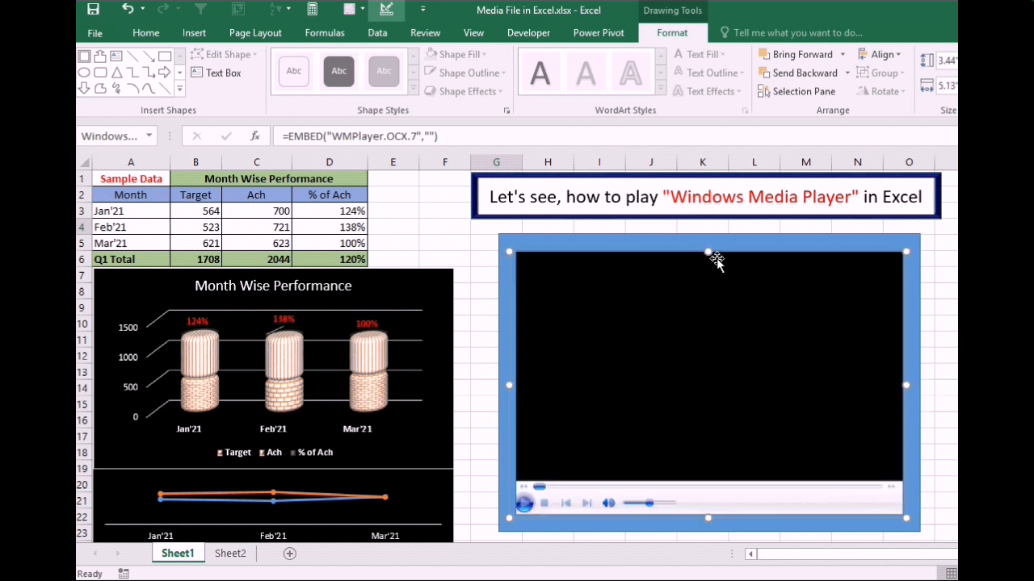
{"action": "left_click", "coordinate": [706, 251]}
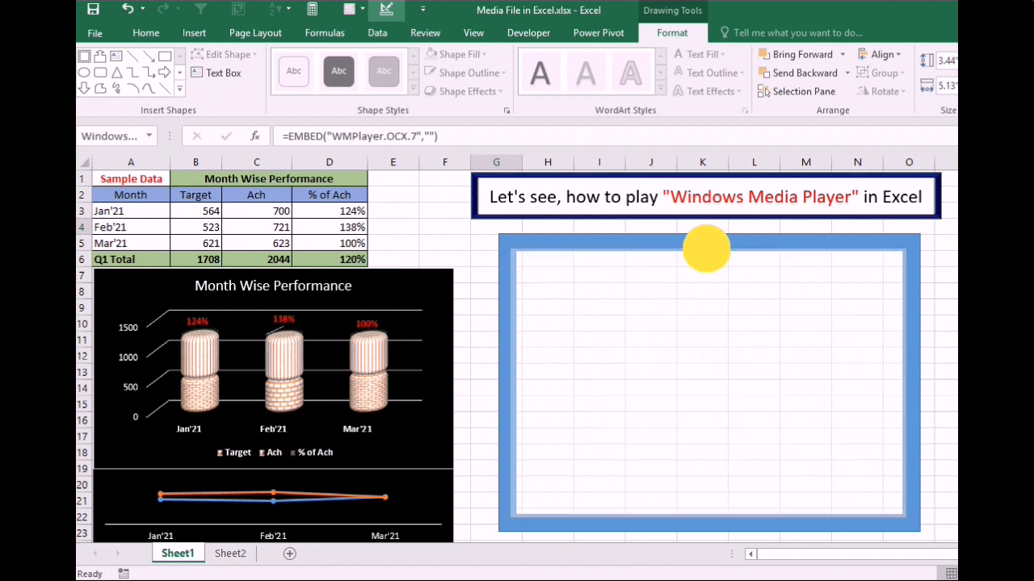
Apply a bevel shape effect to the frame, using the third preset in the last row of bevels.
{"action": "left_click", "coordinate": [578, 235]}
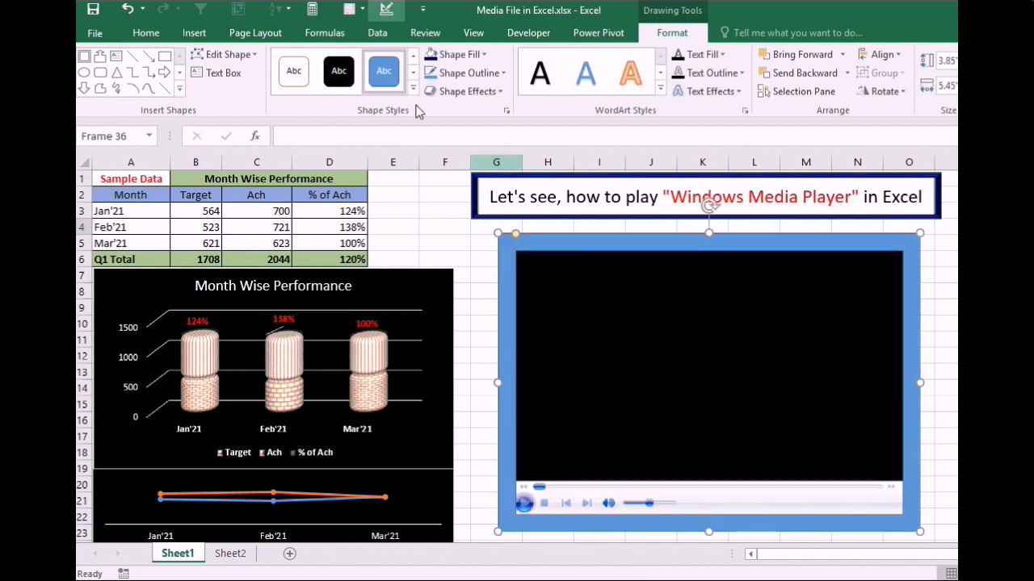
{"action": "left_click", "coordinate": [487, 92]}
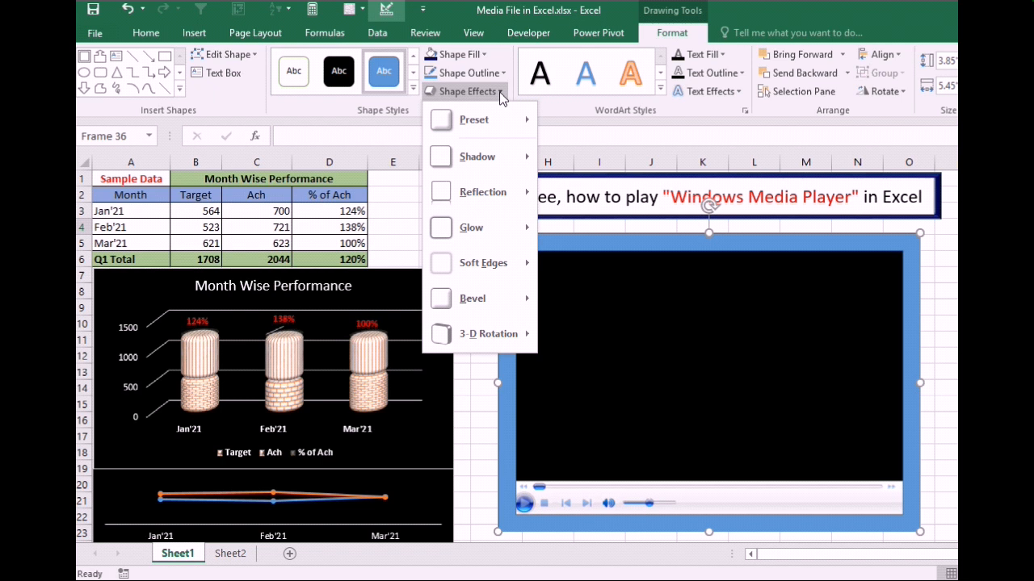
{"action": "mouse_move", "coordinate": [501, 299]}
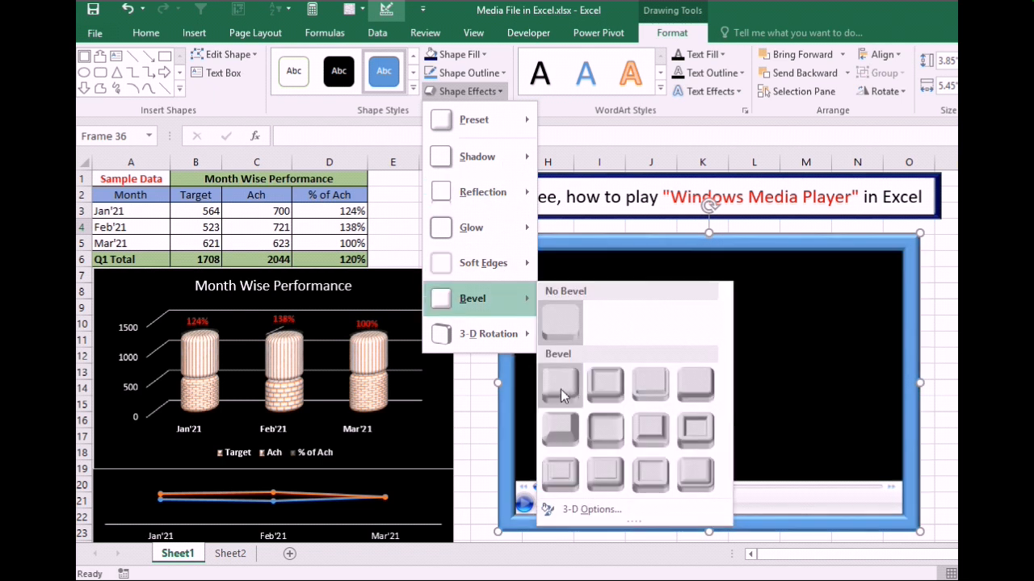
{"action": "left_click", "coordinate": [646, 477]}
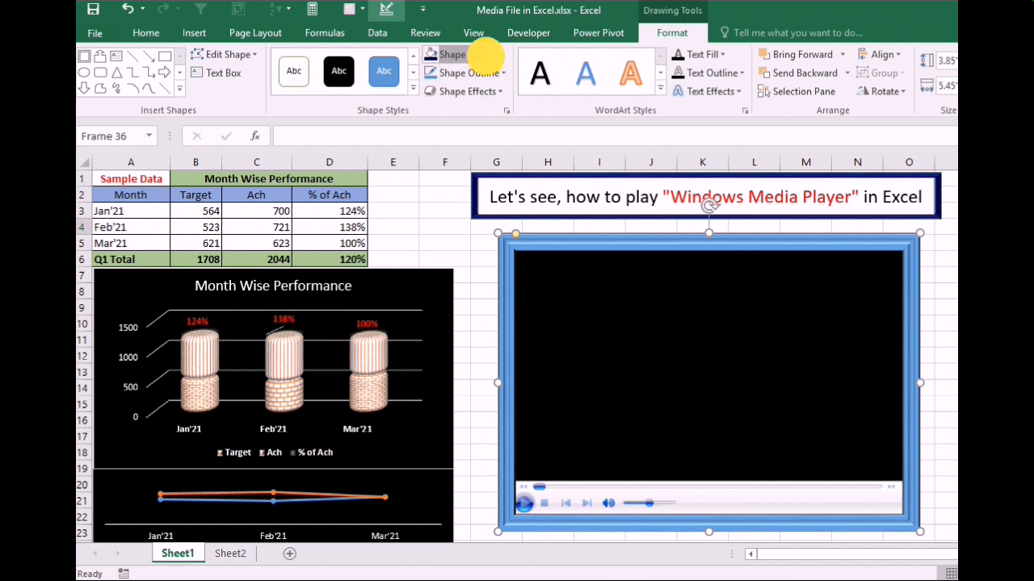
Fill the frame around the media player with the lighter brown wood-grain texture.
{"action": "left_click", "coordinate": [483, 54]}
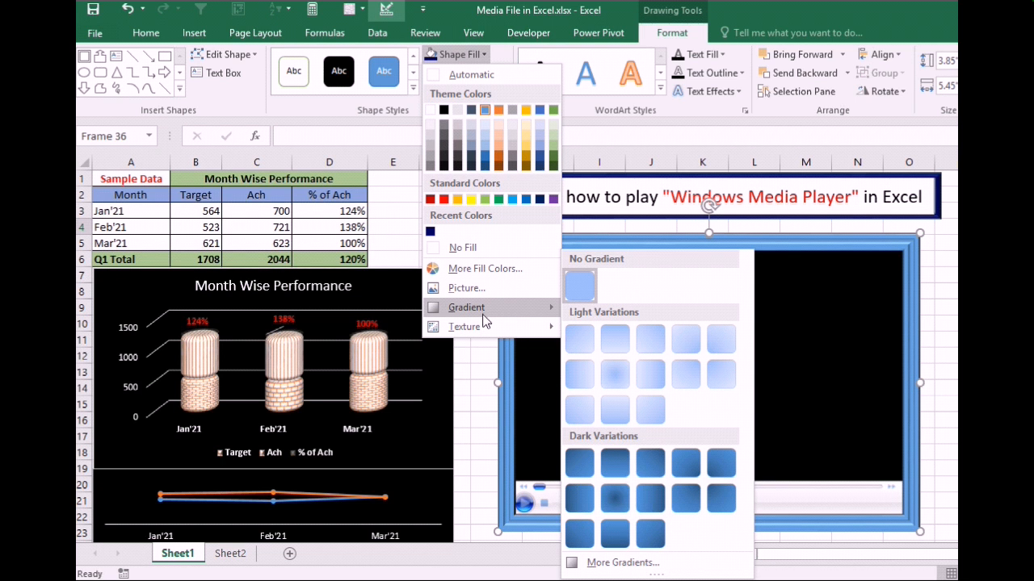
{"action": "mouse_move", "coordinate": [484, 327]}
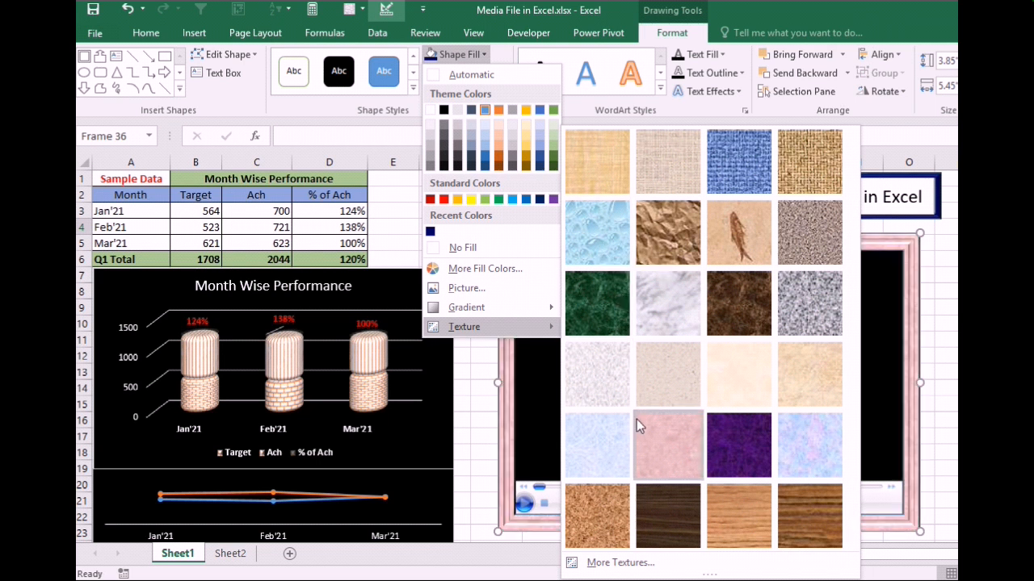
{"action": "left_click", "coordinate": [739, 515]}
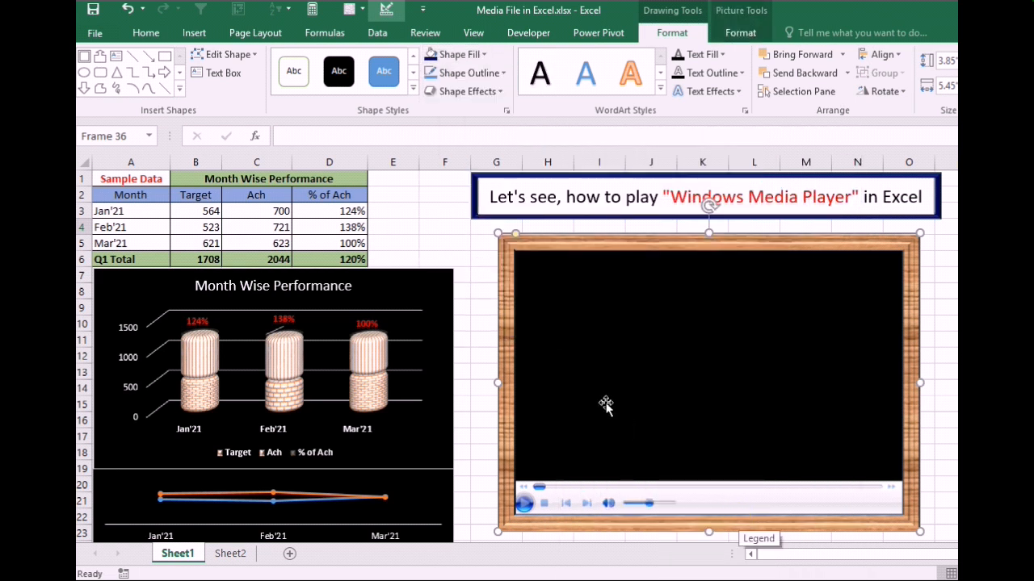
Open the custom property settings of the Windows Media Player control.
{"action": "left_click", "coordinate": [588, 324]}
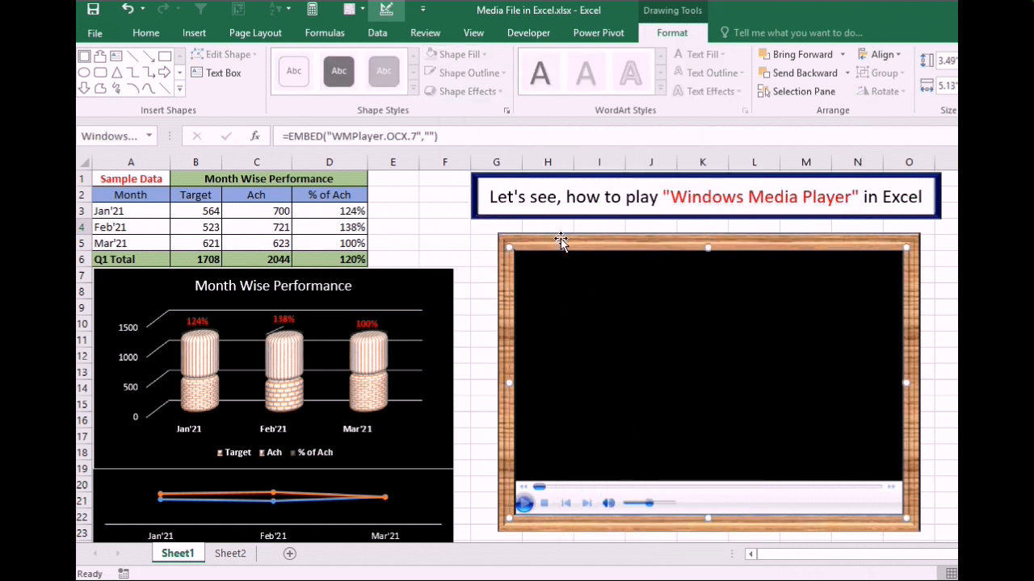
{"action": "left_click", "coordinate": [527, 34]}
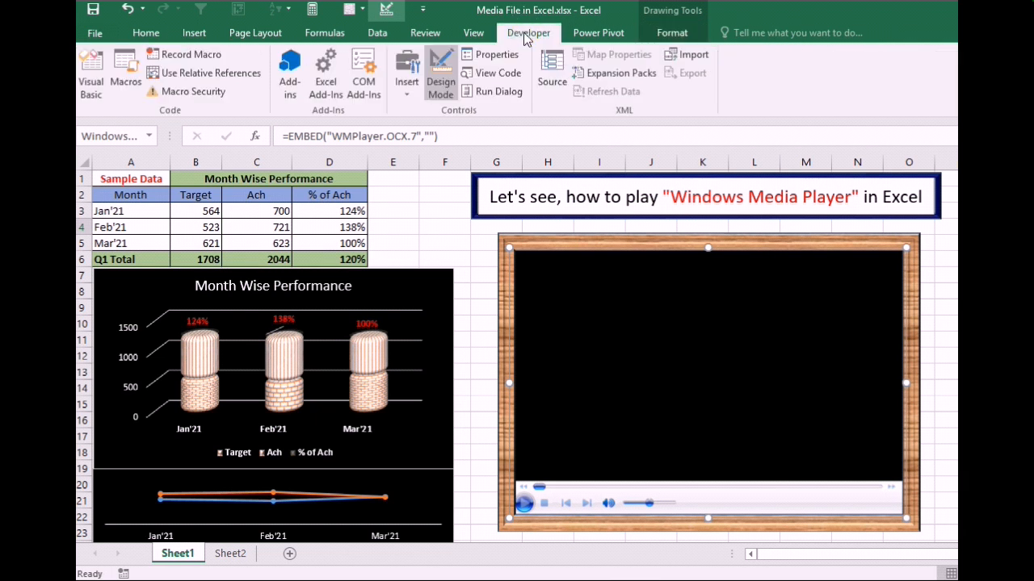
{"action": "left_click", "coordinate": [489, 57]}
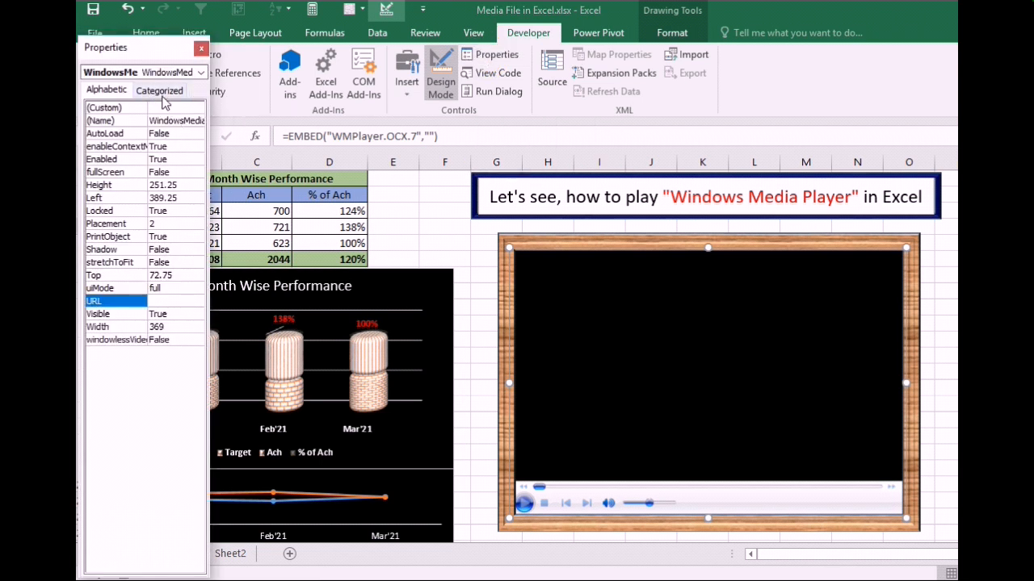
{"action": "left_click", "coordinate": [200, 72]}
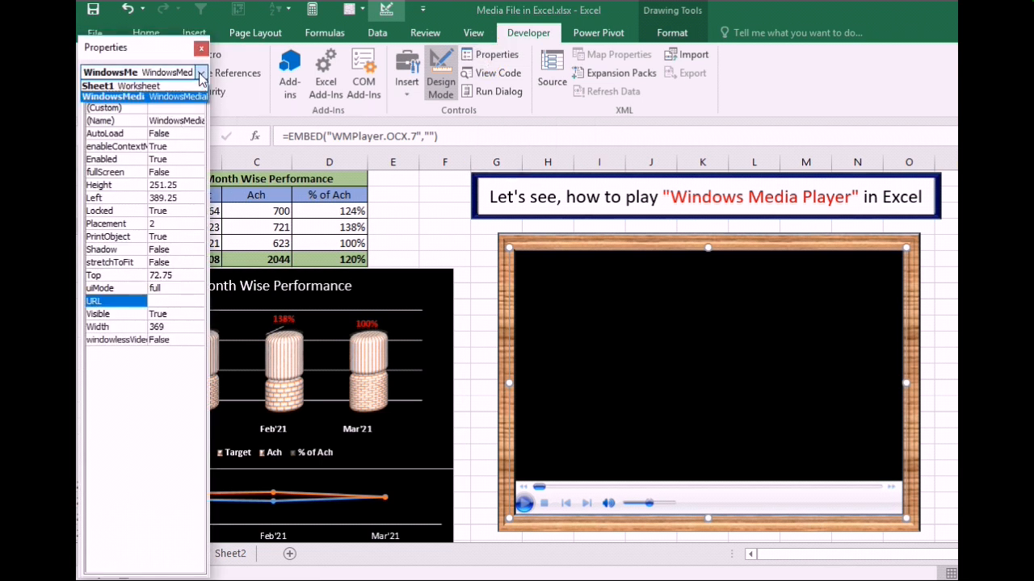
{"action": "left_click", "coordinate": [142, 97]}
{"action": "left_click", "coordinate": [129, 110]}
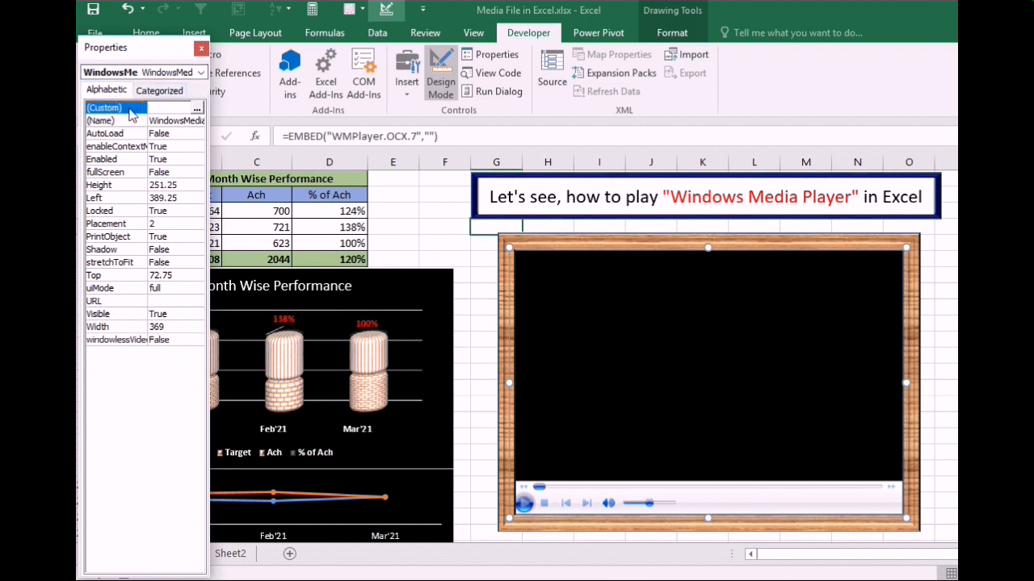
{"action": "left_click", "coordinate": [196, 109]}
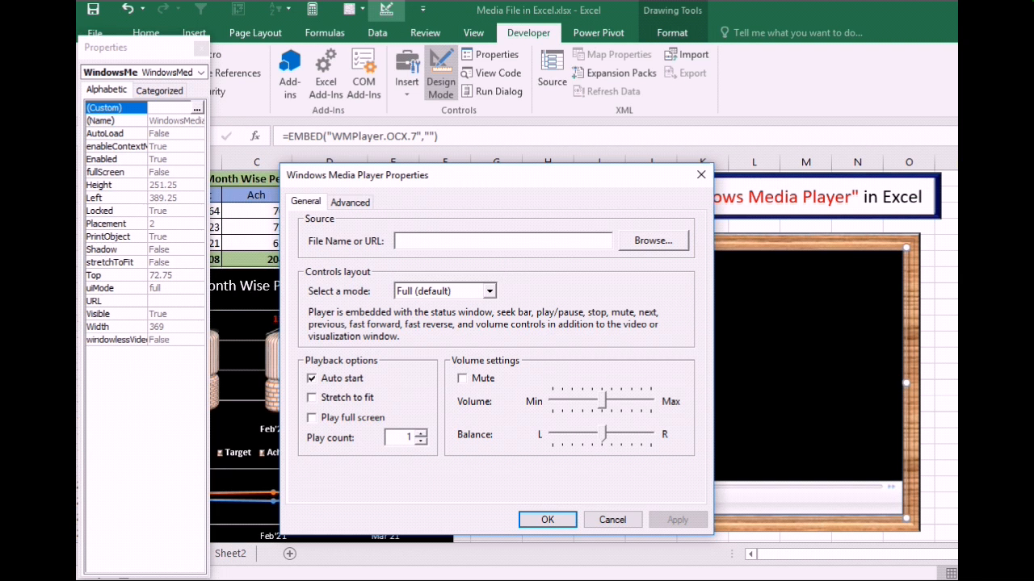
Choose the video Chand Sifarish.mp4 from D:\Enter Temp as the media player's source file.
{"action": "left_click", "coordinate": [651, 240]}
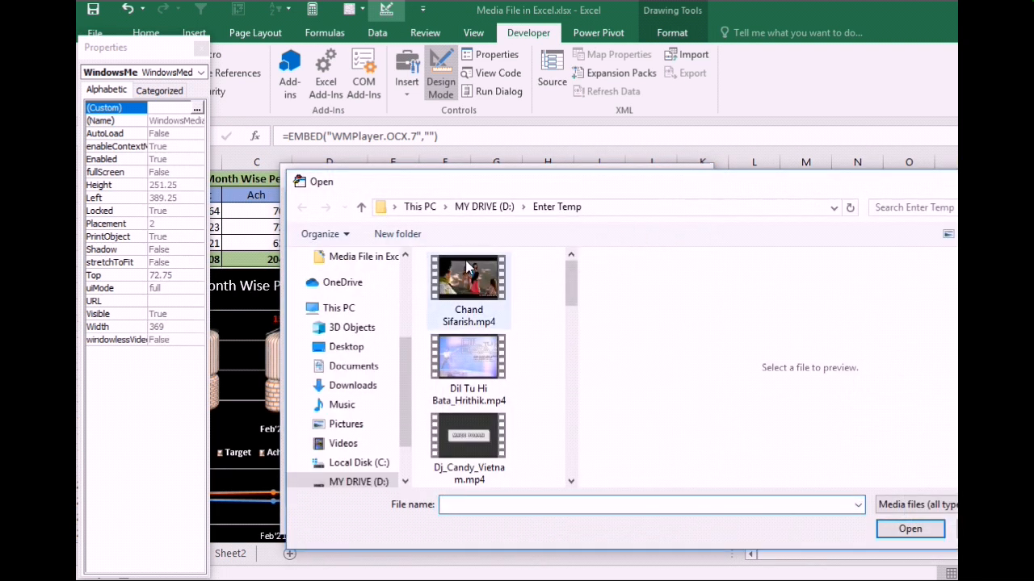
{"action": "left_click", "coordinate": [466, 269]}
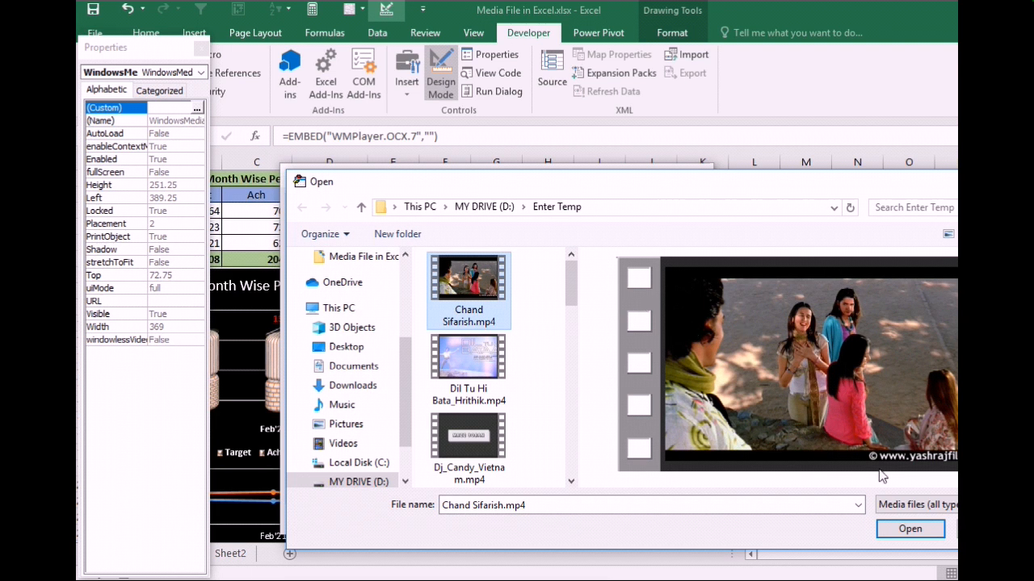
{"action": "left_click", "coordinate": [910, 530]}
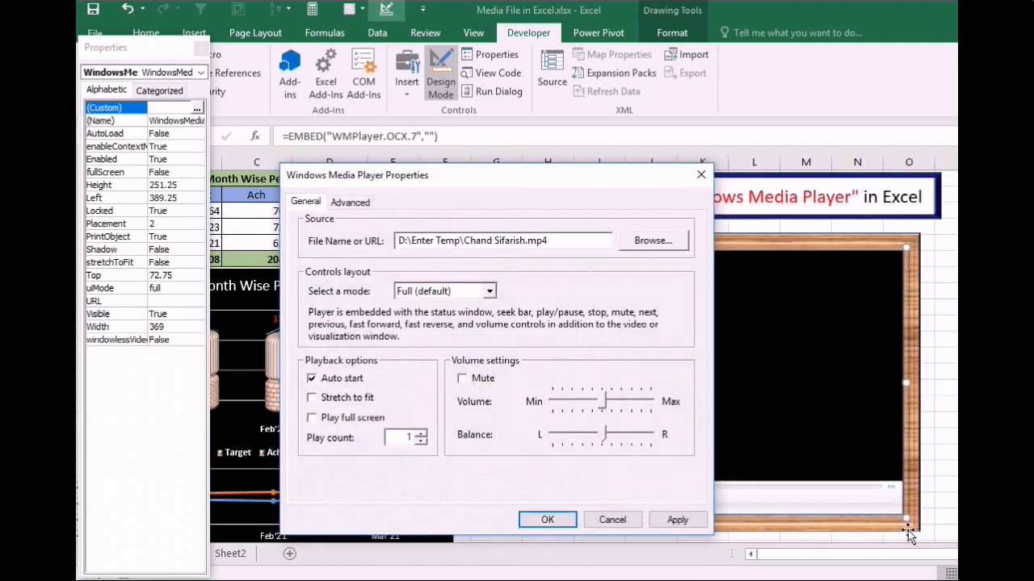
Apply the media player's source settings and group the player with its wood-grain frame.
{"action": "left_click", "coordinate": [676, 518]}
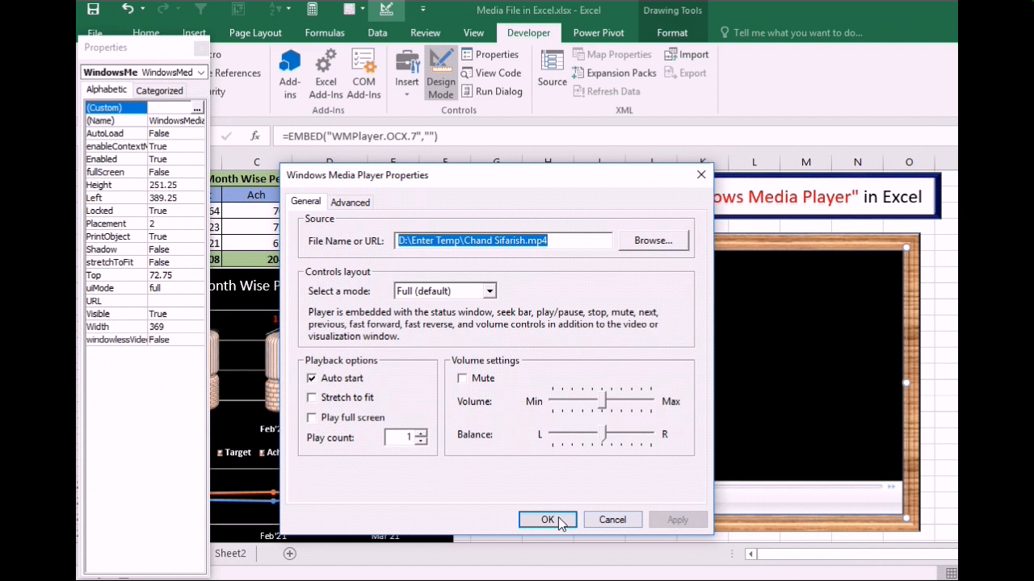
{"action": "left_click", "coordinate": [547, 520]}
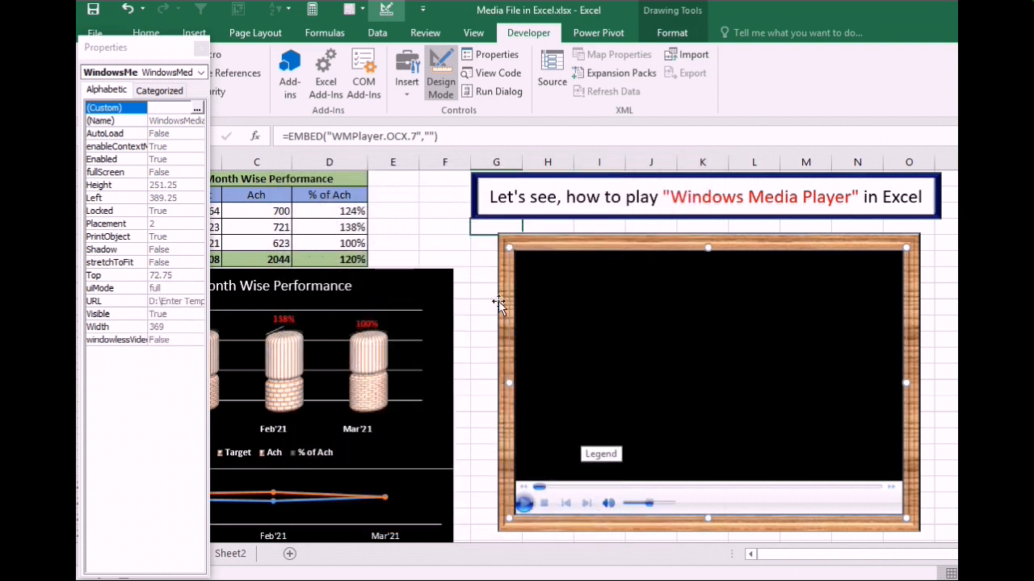
{"action": "left_click", "coordinate": [498, 301]}
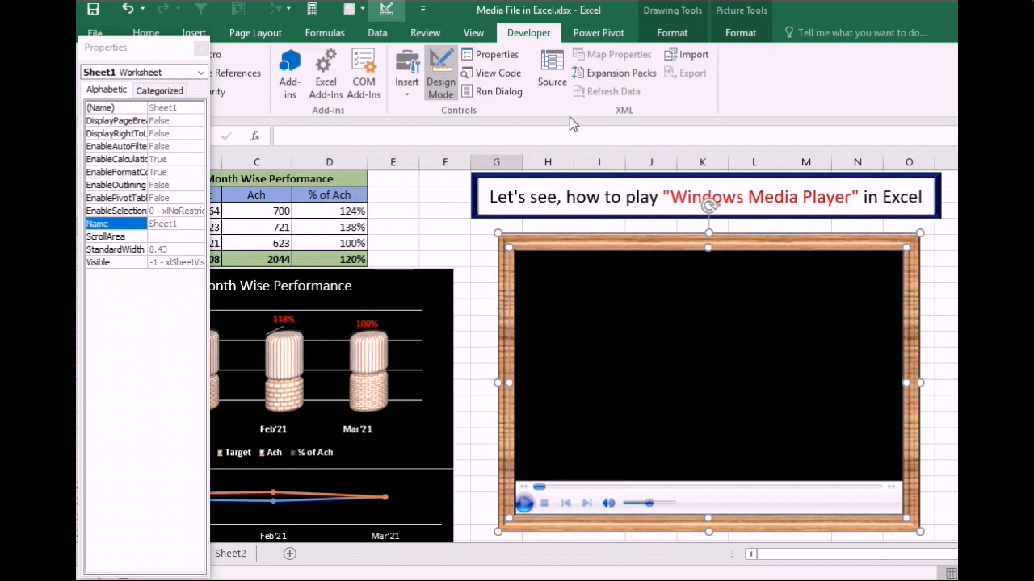
{"action": "left_click", "coordinate": [742, 32]}
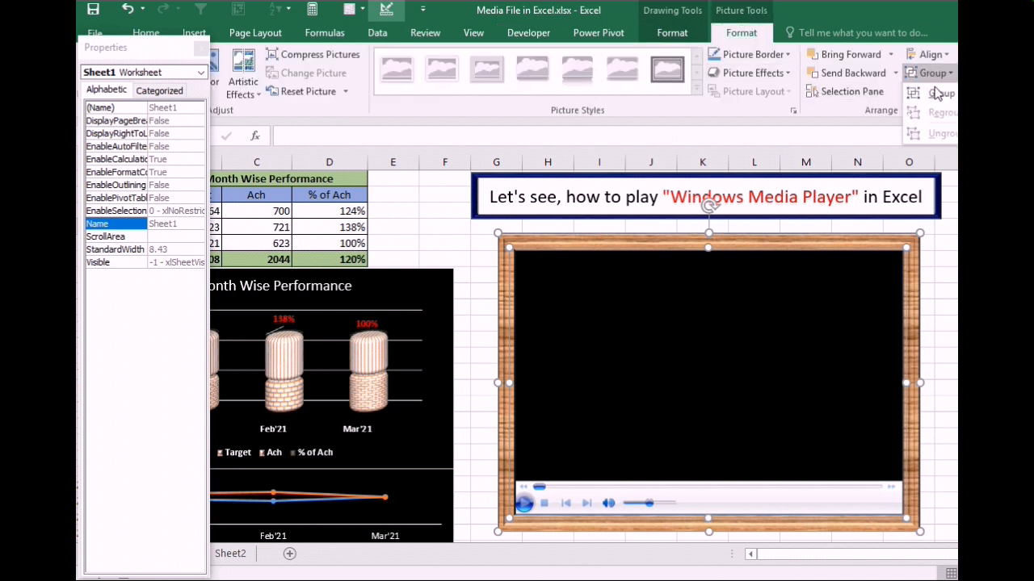
{"action": "left_click", "coordinate": [935, 93]}
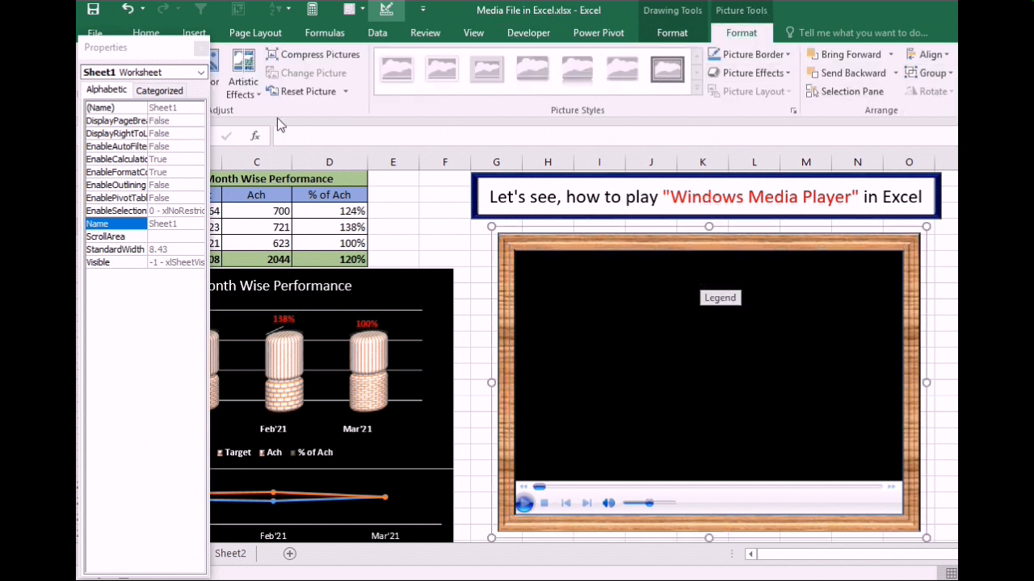
{"action": "left_click", "coordinate": [202, 49]}
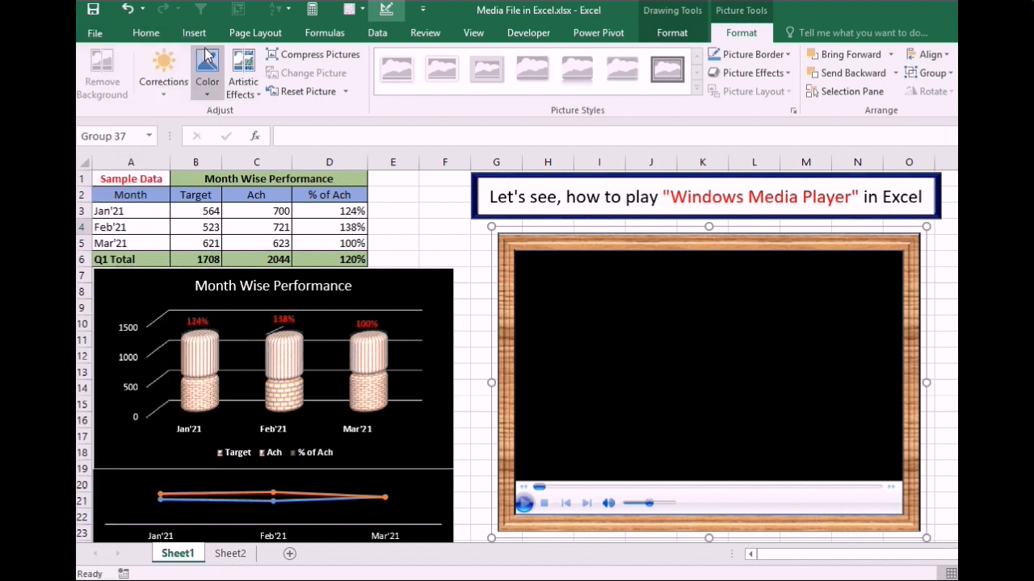
Exit design mode to test video playback in the grouped media player.
{"action": "left_click", "coordinate": [652, 367]}
{"action": "left_click", "coordinate": [522, 235]}
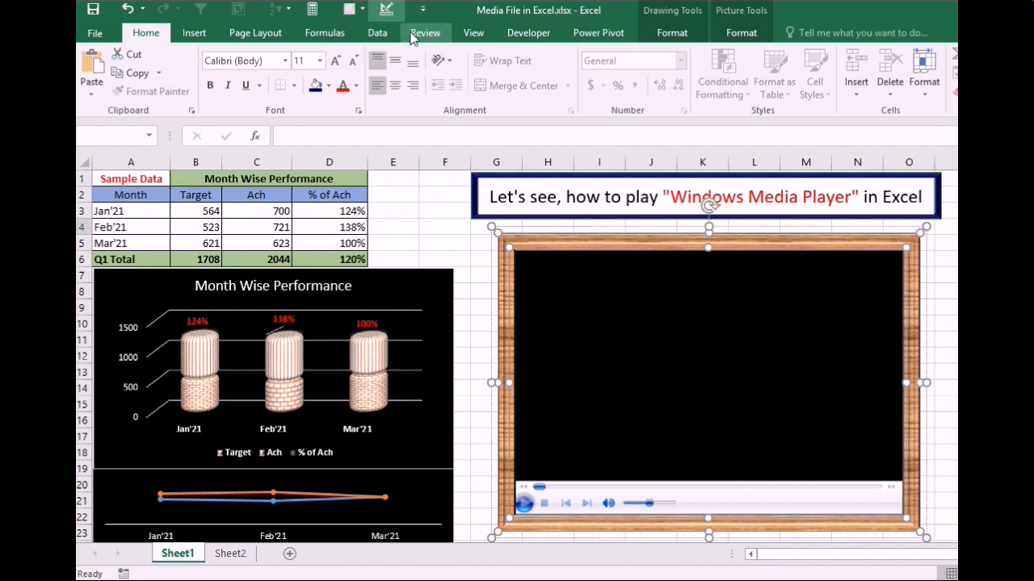
{"action": "left_click", "coordinate": [533, 32]}
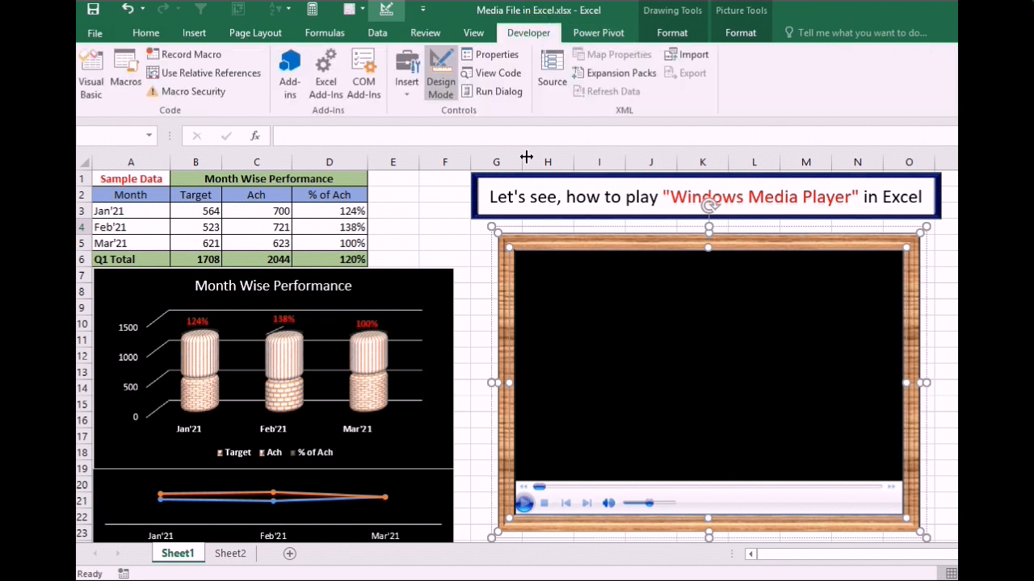
{"action": "left_click", "coordinate": [443, 89]}
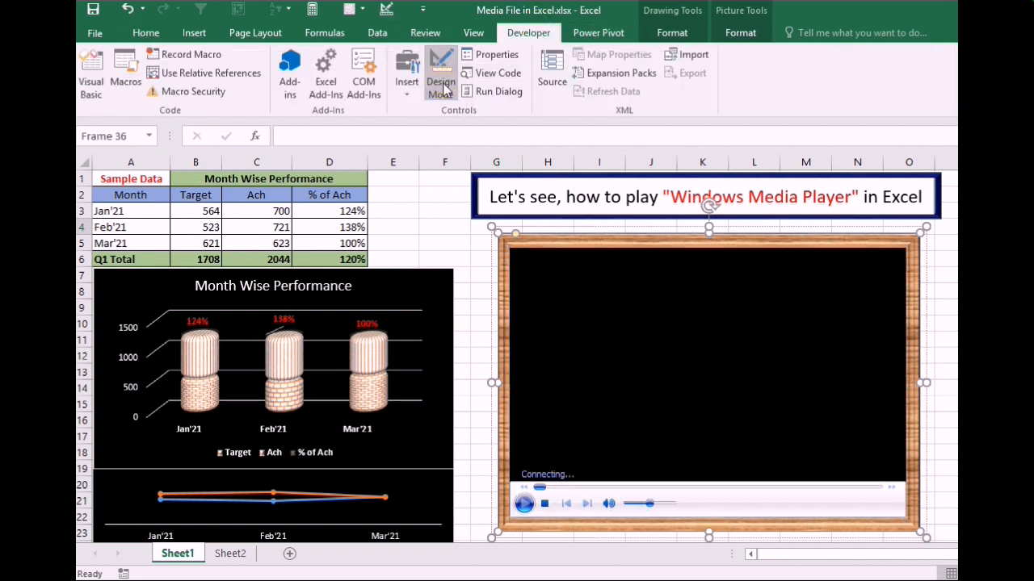
{"action": "left_click", "coordinate": [461, 244]}
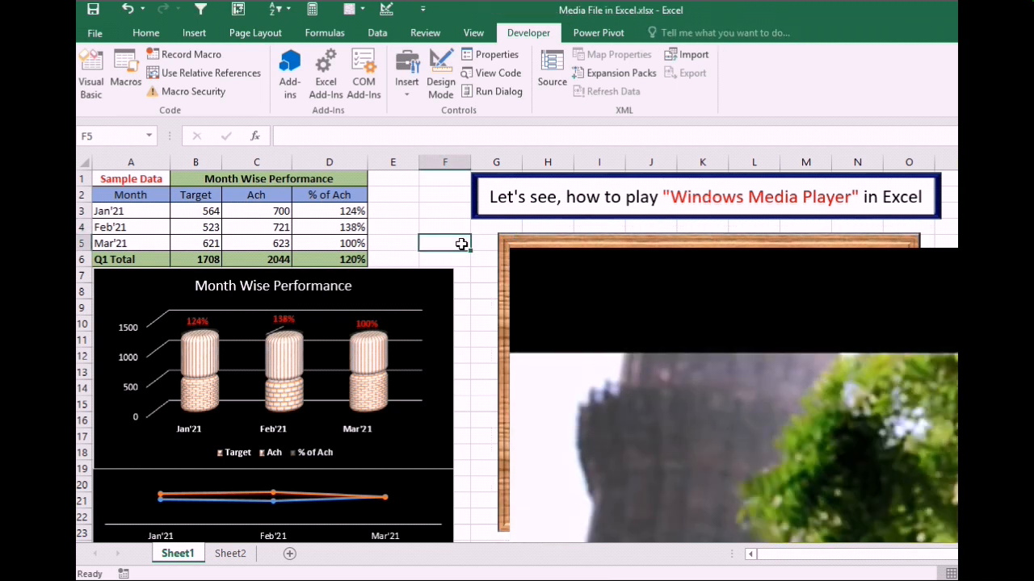
{"action": "left_click", "coordinate": [462, 226]}
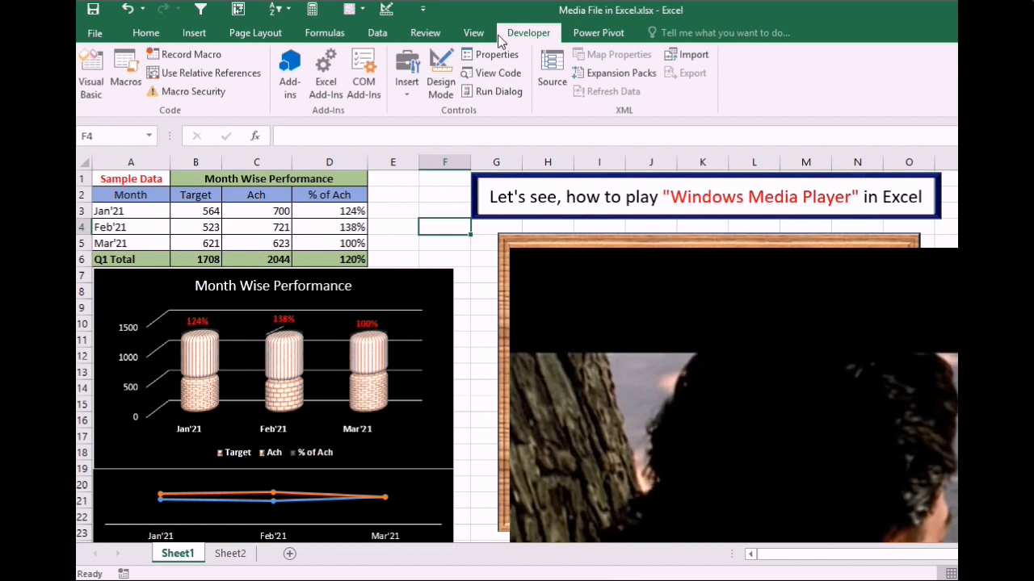
In design mode, shrink the media player slightly from its upper-left corner to fit the frame, and play the video outside design mode.
{"action": "left_click", "coordinate": [441, 81]}
{"action": "left_click", "coordinate": [549, 312]}
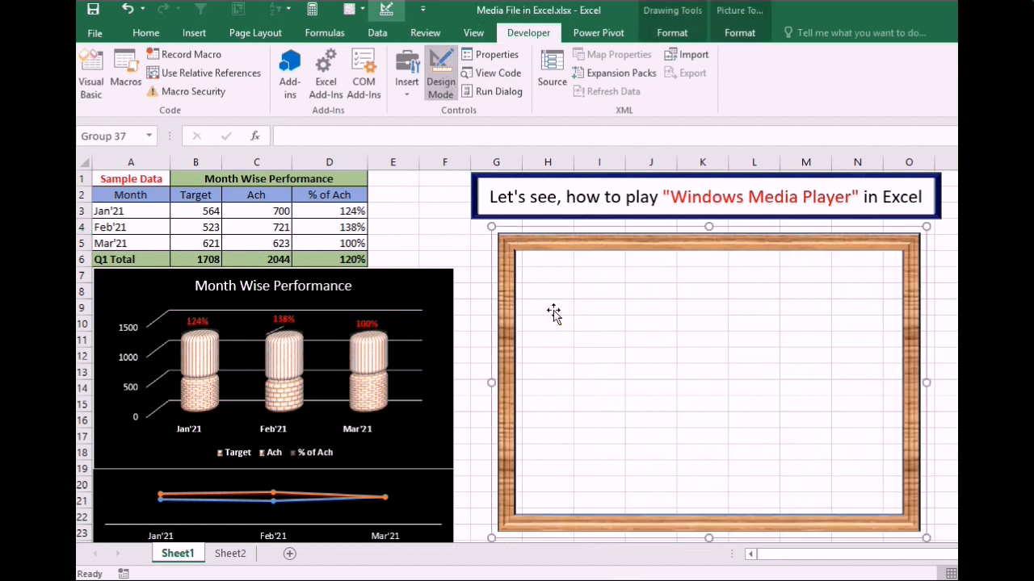
{"action": "left_click", "coordinate": [578, 314]}
{"action": "left_click", "coordinate": [514, 254]}
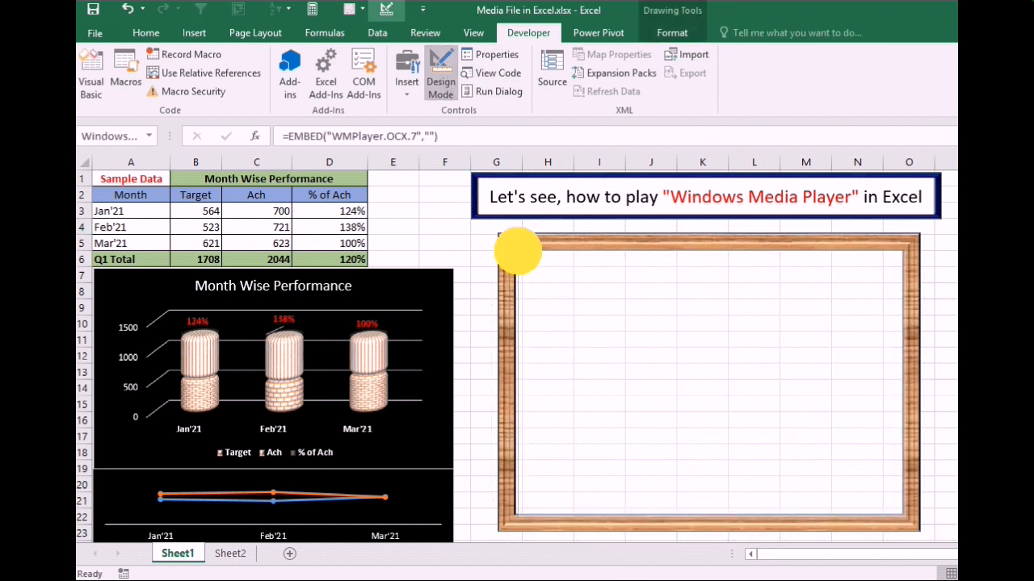
{"action": "left_click_drag", "start_coordinate": [514, 251], "coordinate": [511, 251]}
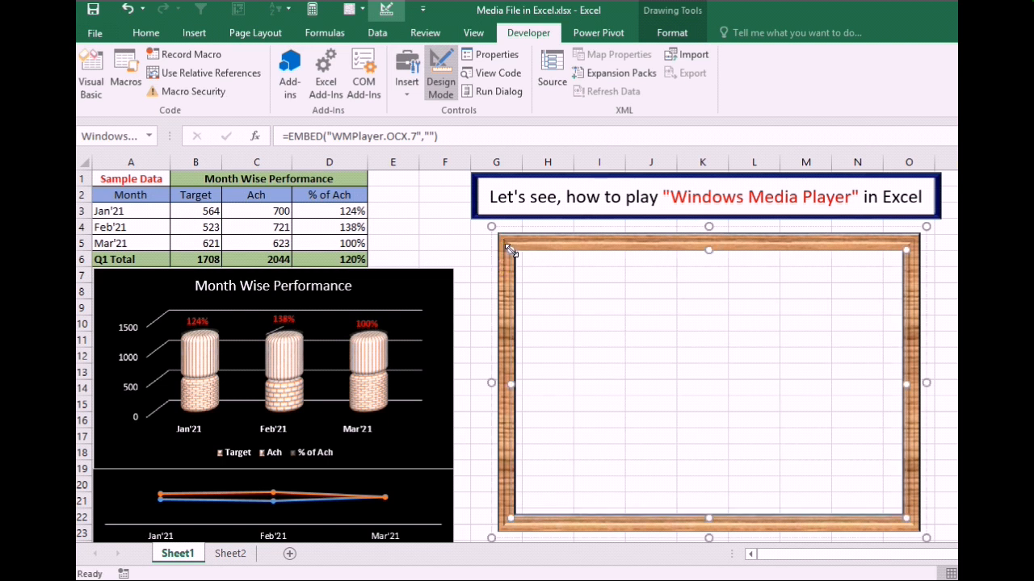
{"action": "left_click", "coordinate": [441, 77]}
{"action": "left_click", "coordinate": [444, 256]}
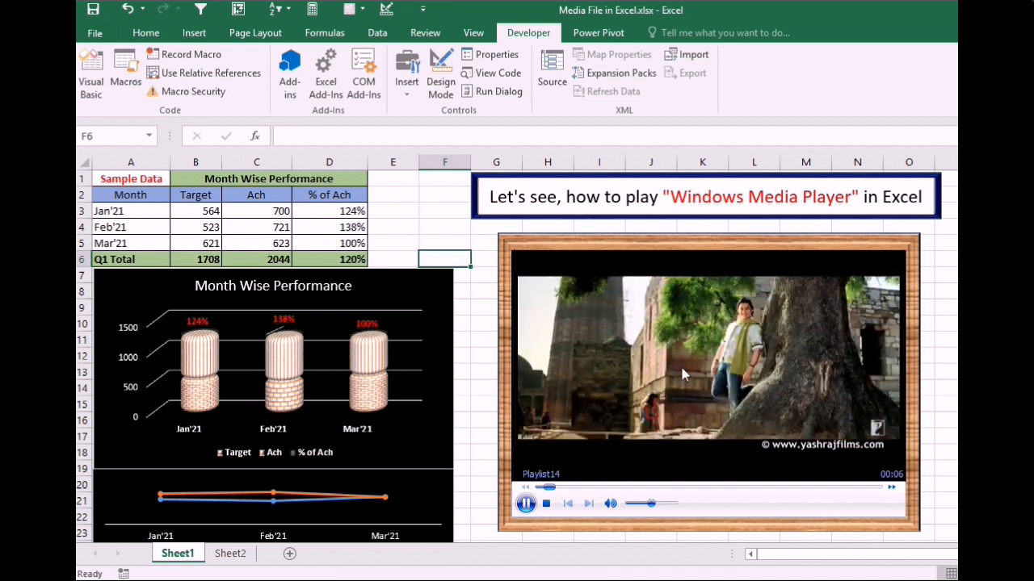
Change the Ach values in the sample data table to 567 for Jan'21 and 600 for Feb'21.
{"action": "left_click", "coordinate": [271, 210]}
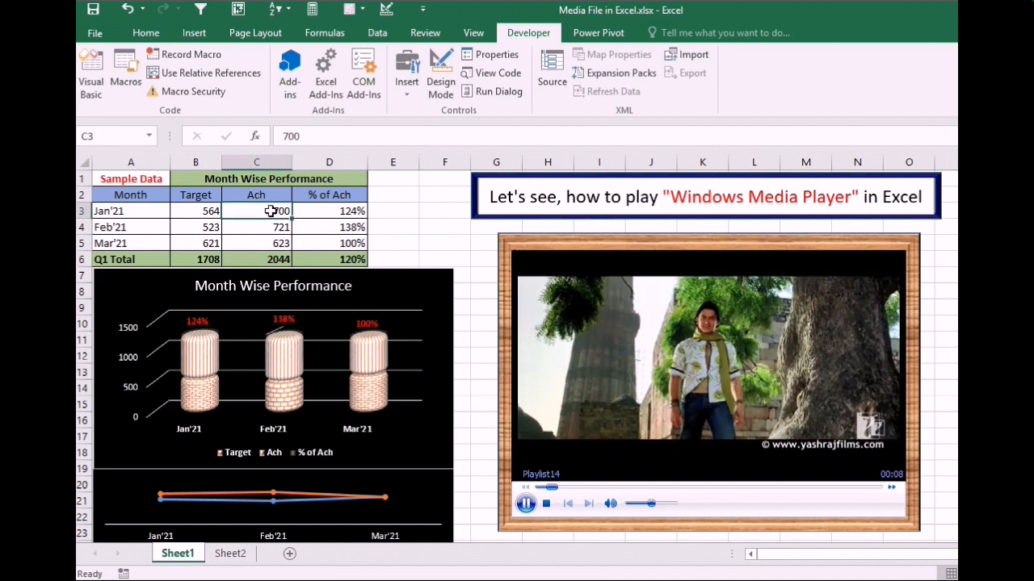
{"action": "type", "text": "567"}
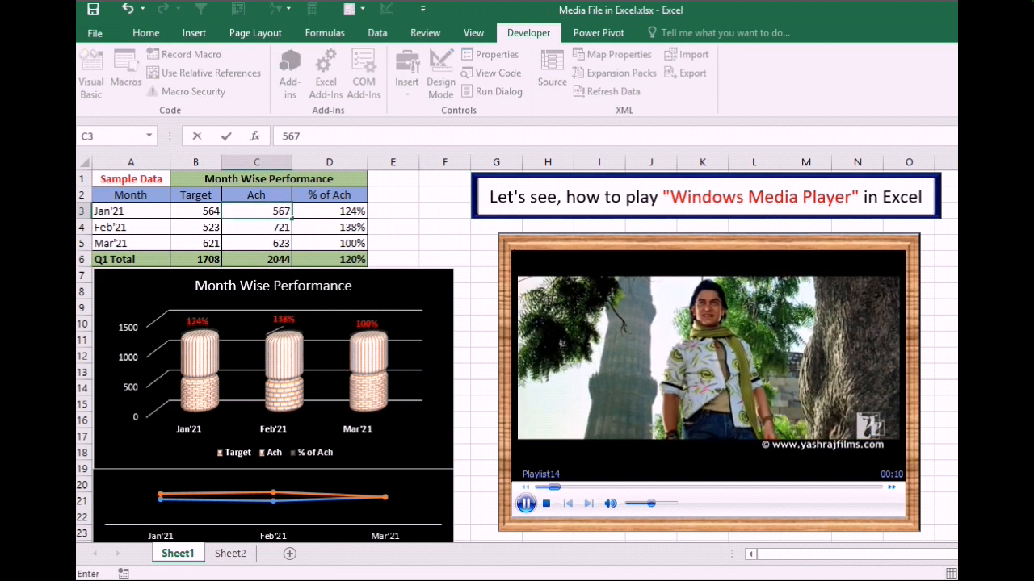
{"action": "key", "text": "Return"}
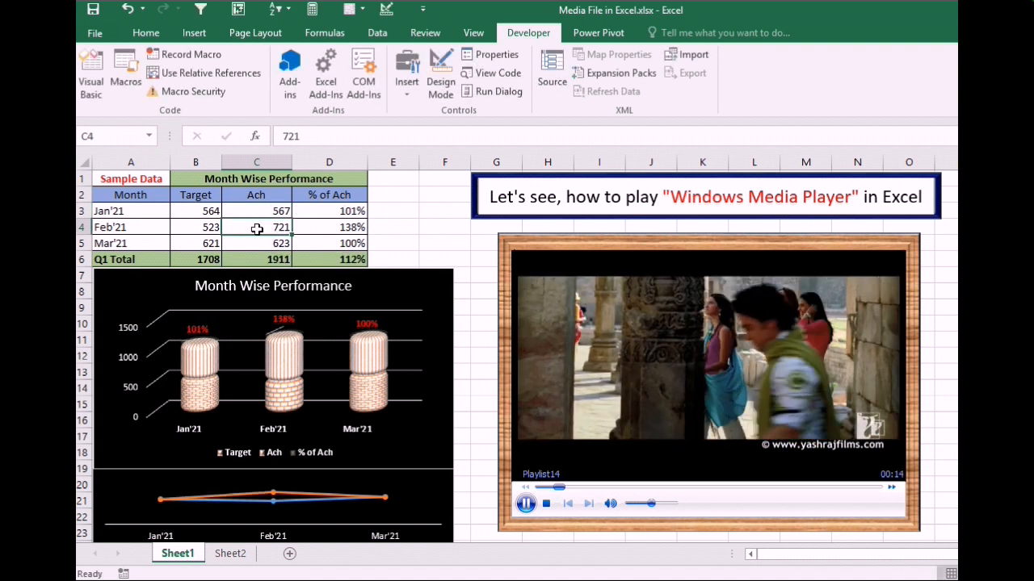
{"action": "type", "text": "6"}
{"action": "type", "text": "00"}
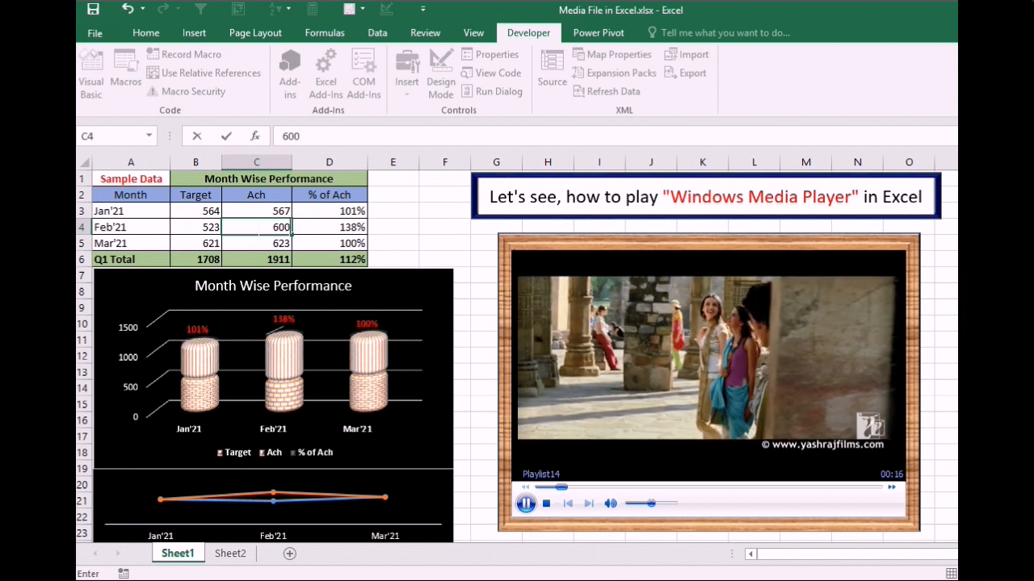
{"action": "key", "text": "Return"}
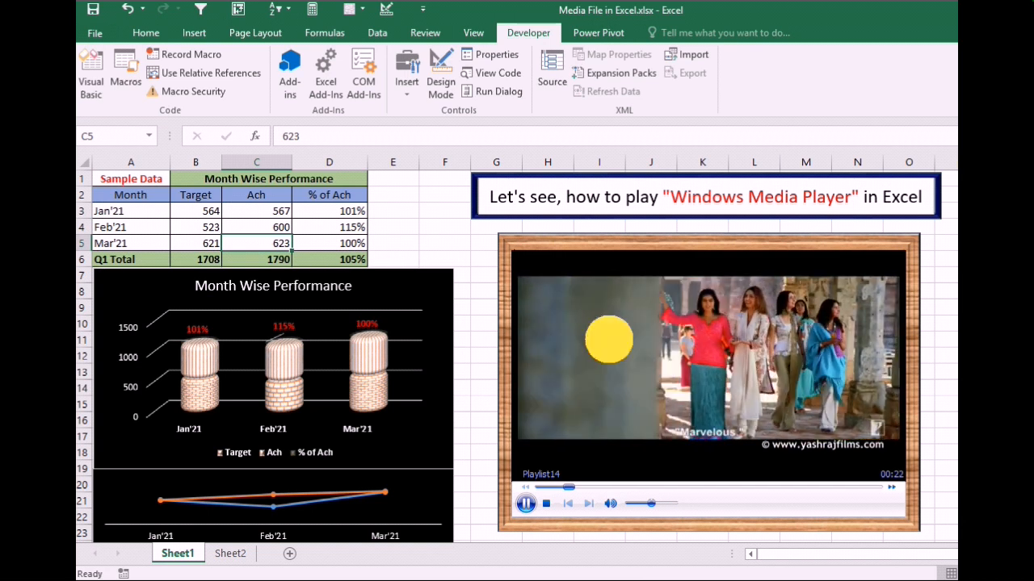
Return to design mode and open the custom property settings of the Windows Media Player control.
{"action": "left_click", "coordinate": [443, 85]}
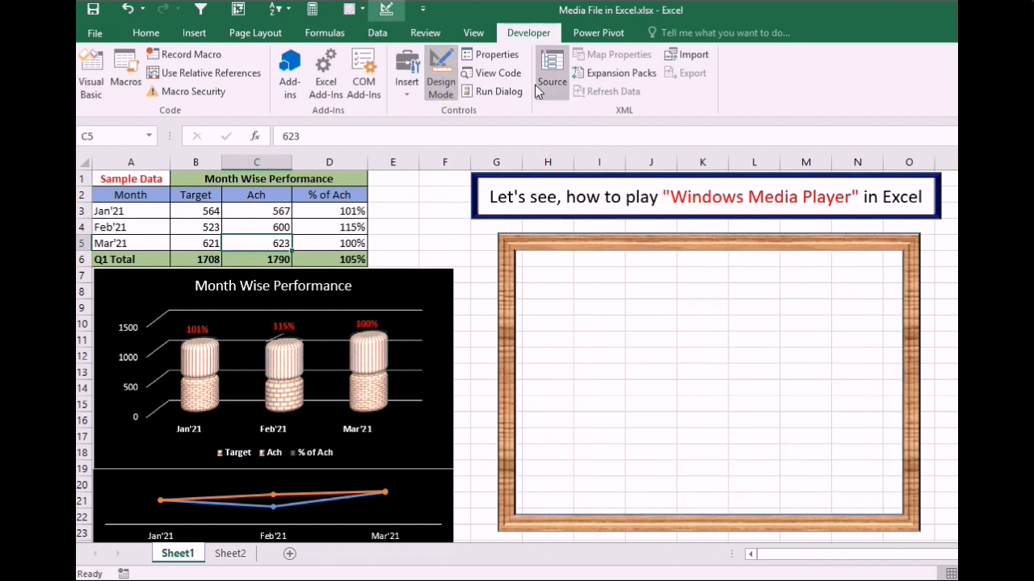
{"action": "left_click", "coordinate": [503, 55]}
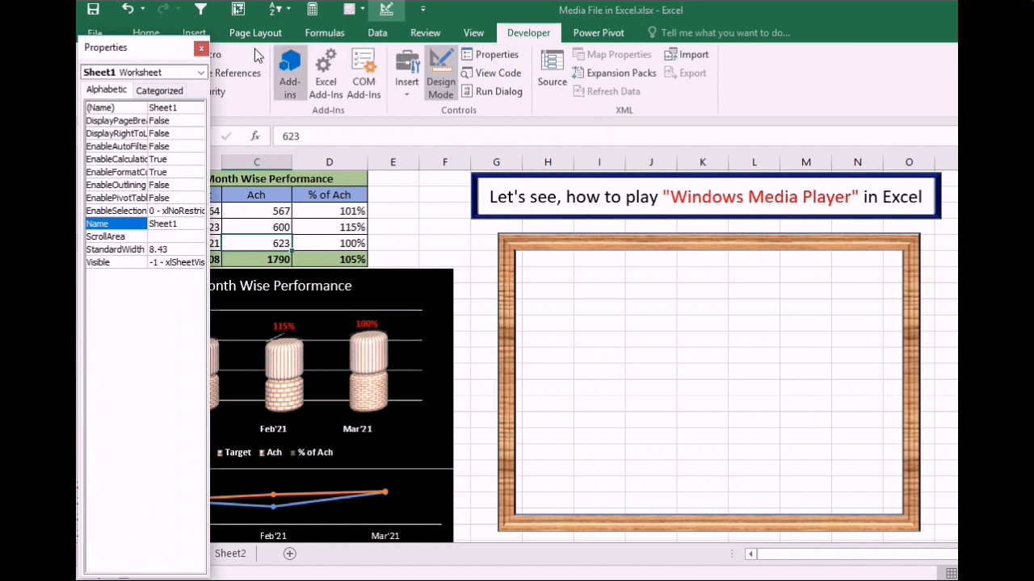
{"action": "left_click", "coordinate": [198, 73]}
{"action": "left_click", "coordinate": [166, 97]}
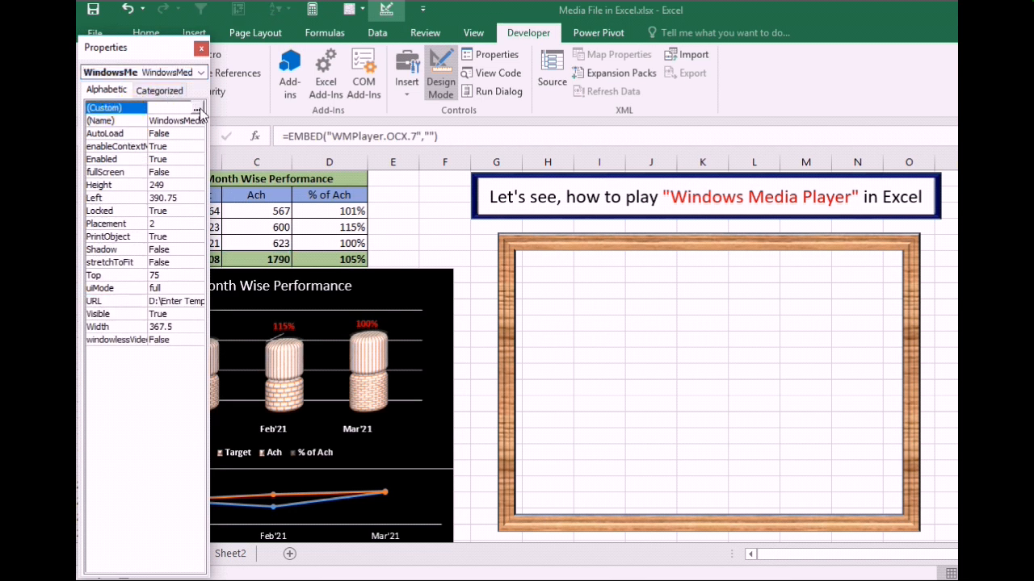
{"action": "left_click", "coordinate": [197, 109]}
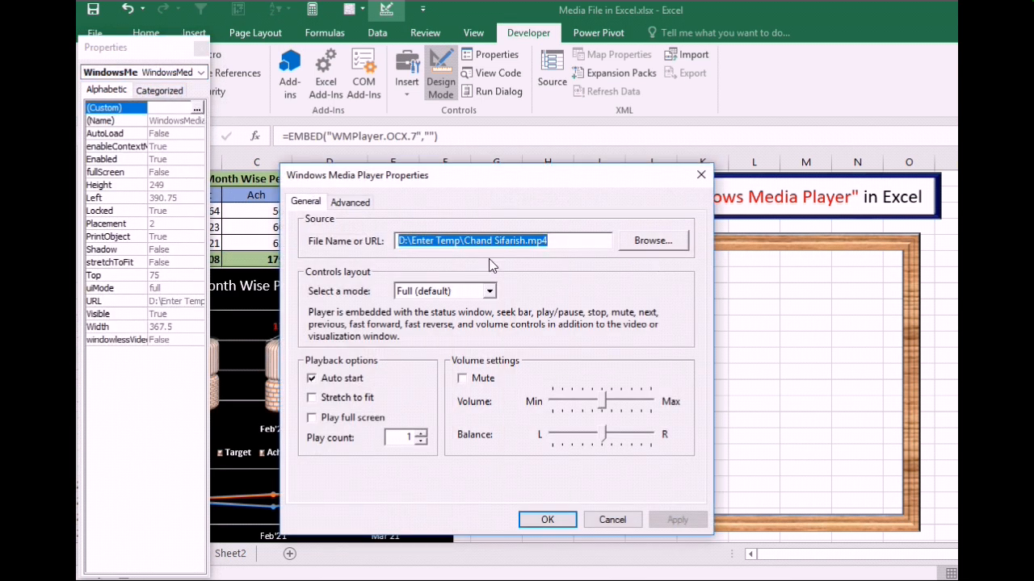
Set the media player's source to Janam Janam.mp4 from D:\Enter Temp and close its properties.
{"action": "left_click", "coordinate": [654, 240]}
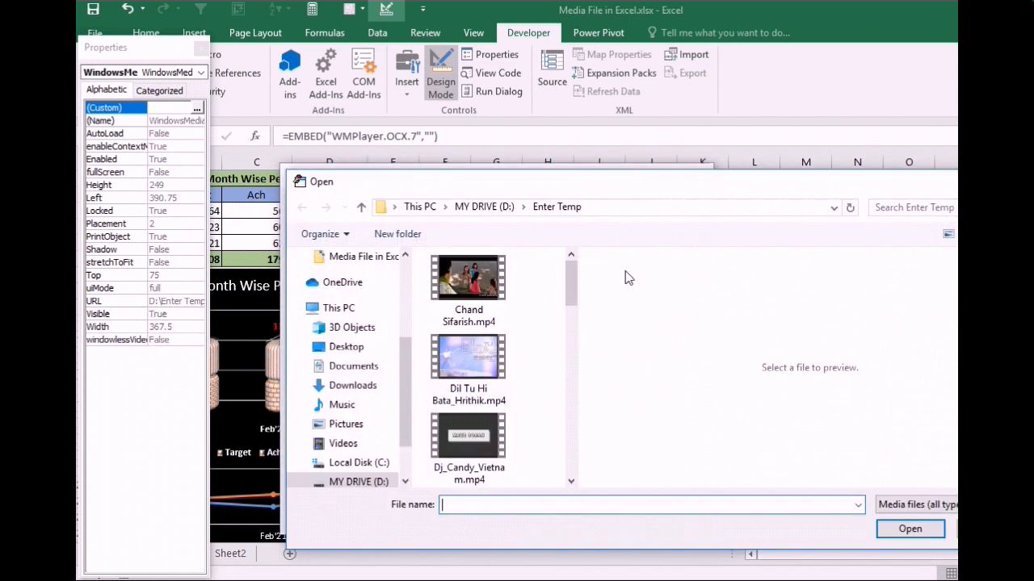
{"action": "left_click_drag", "start_coordinate": [572, 285], "coordinate": [572, 350]}
{"action": "left_click", "coordinate": [507, 358]}
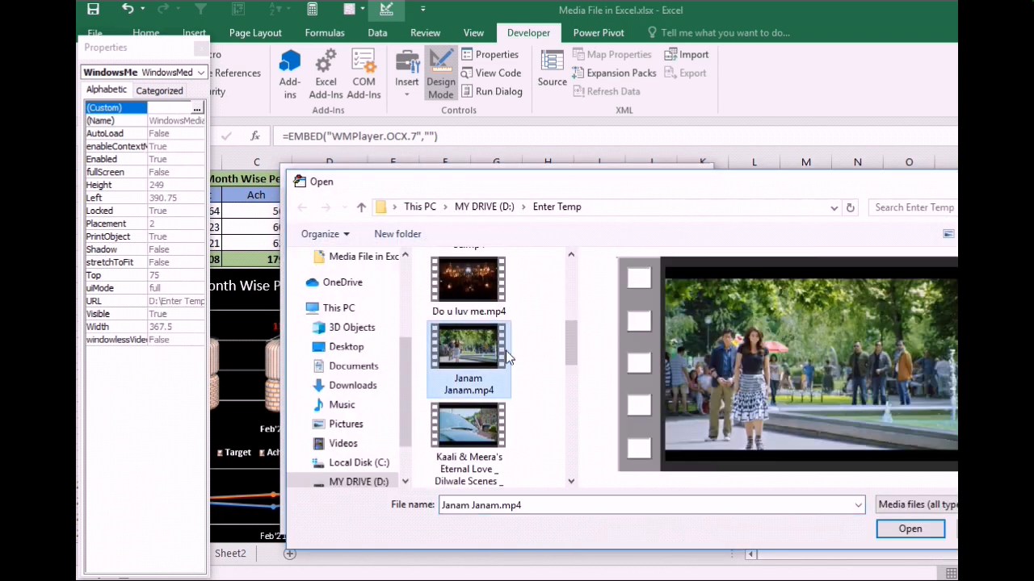
{"action": "left_click", "coordinate": [911, 530]}
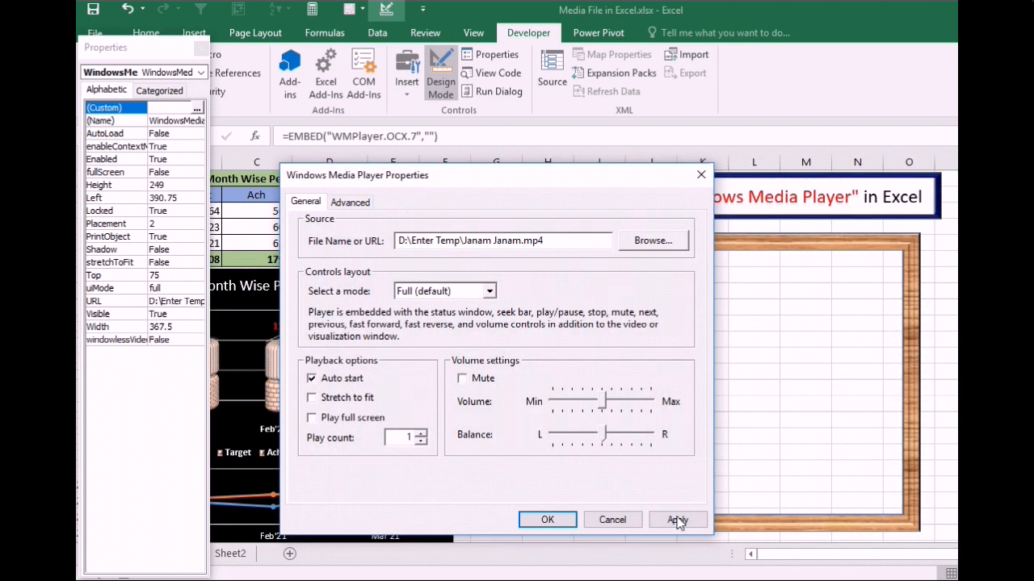
{"action": "left_click", "coordinate": [548, 520]}
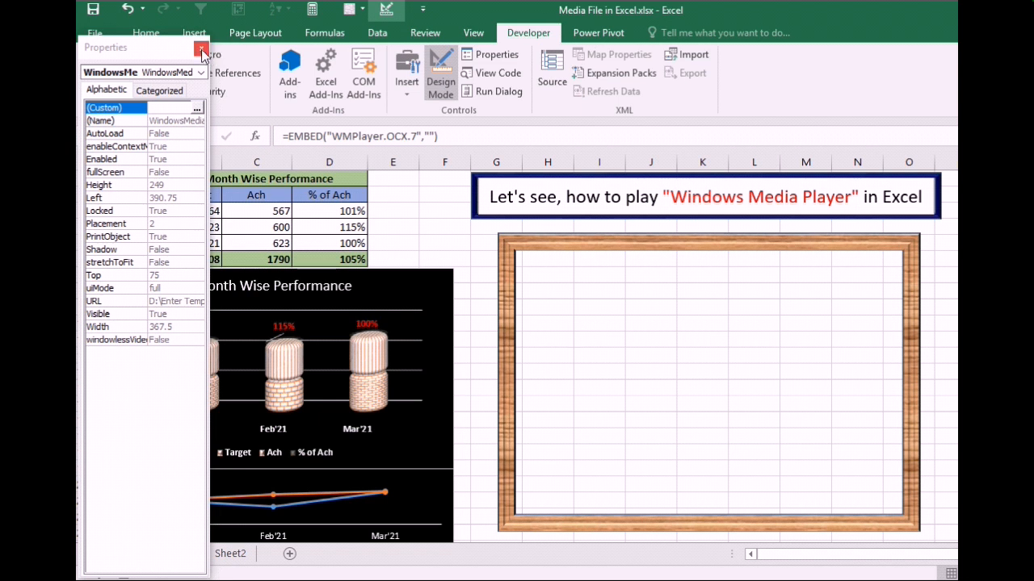
{"action": "left_click", "coordinate": [201, 50]}
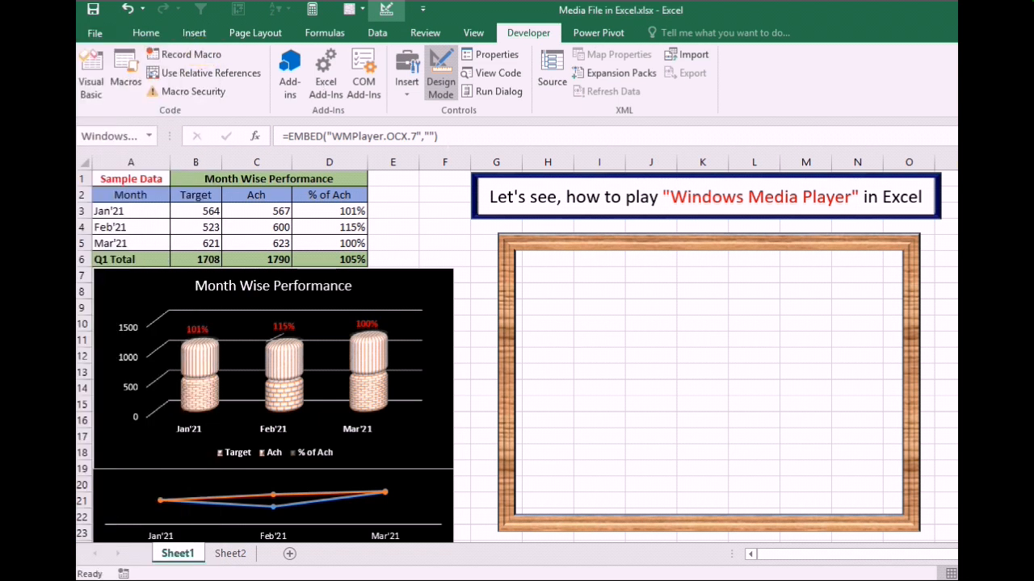
Exit design mode to play the Janam Janam video in the framed player.
{"action": "left_click", "coordinate": [511, 253]}
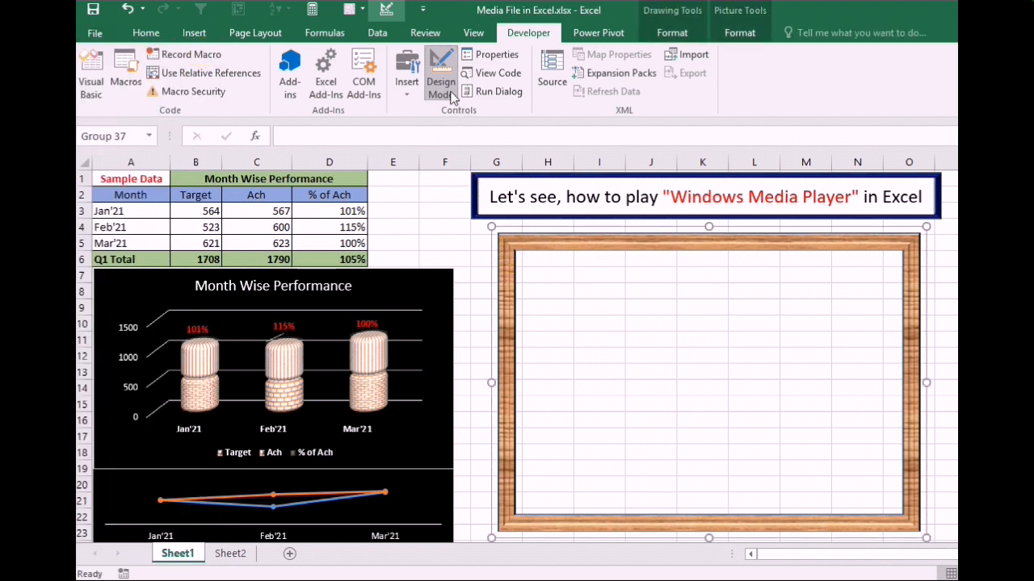
{"action": "left_click", "coordinate": [453, 96]}
{"action": "left_click", "coordinate": [435, 227]}
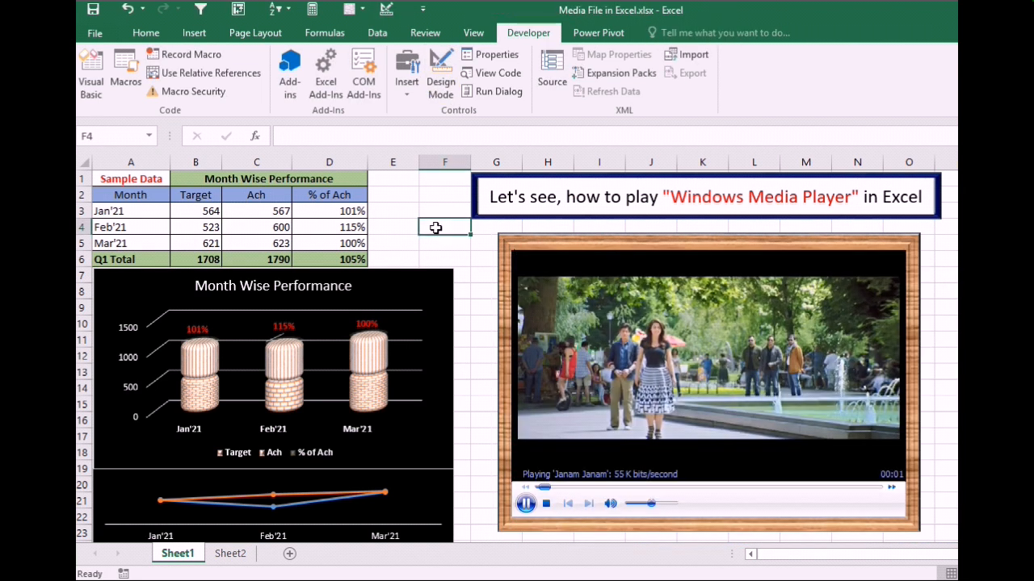